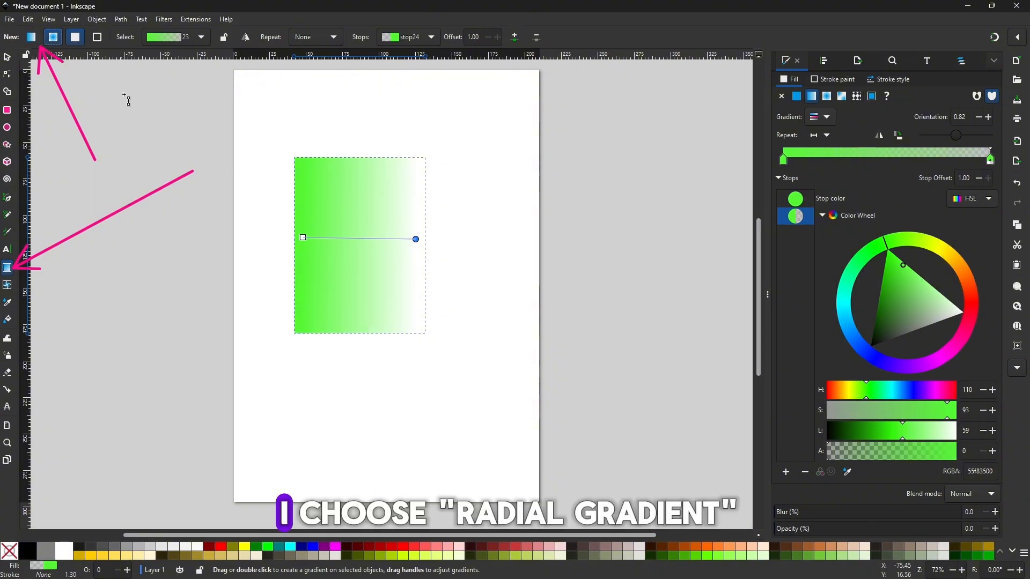
Apply a radial gradient centred on the rectangle and shorten both radius handles into a small tilted ellipse
click(52, 37)
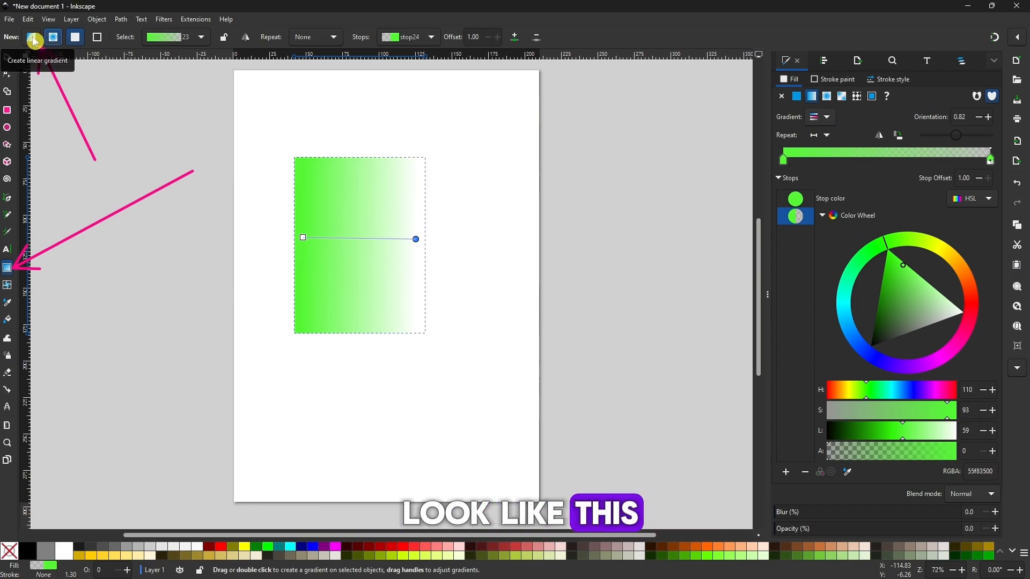
click(356, 253)
mouse_move(362, 256)
mouse_down()
mouse_move(415, 306)
mouse_move(366, 245)
mouse_up()
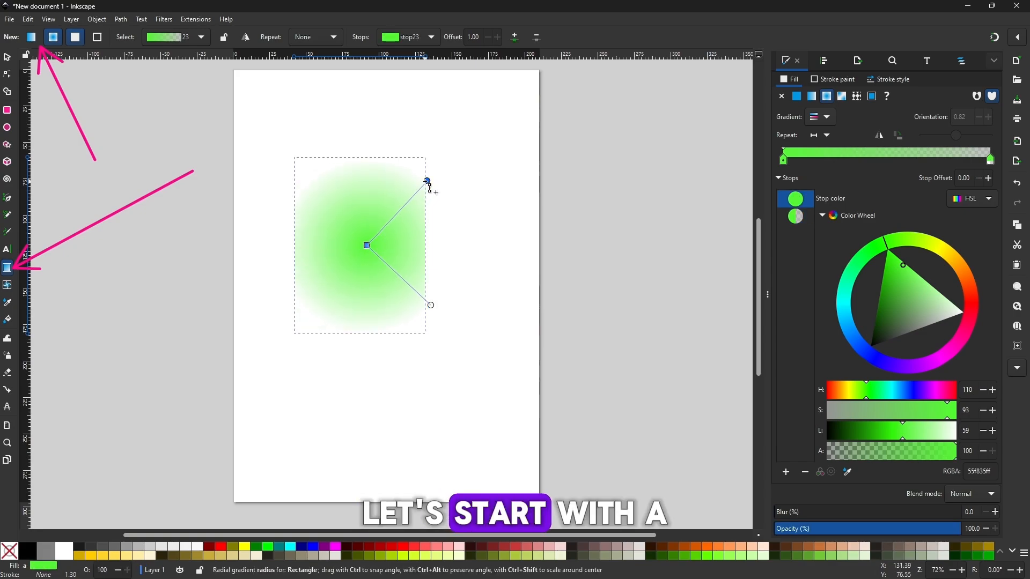
drag(428, 181, 394, 208)
drag(431, 305, 398, 268)
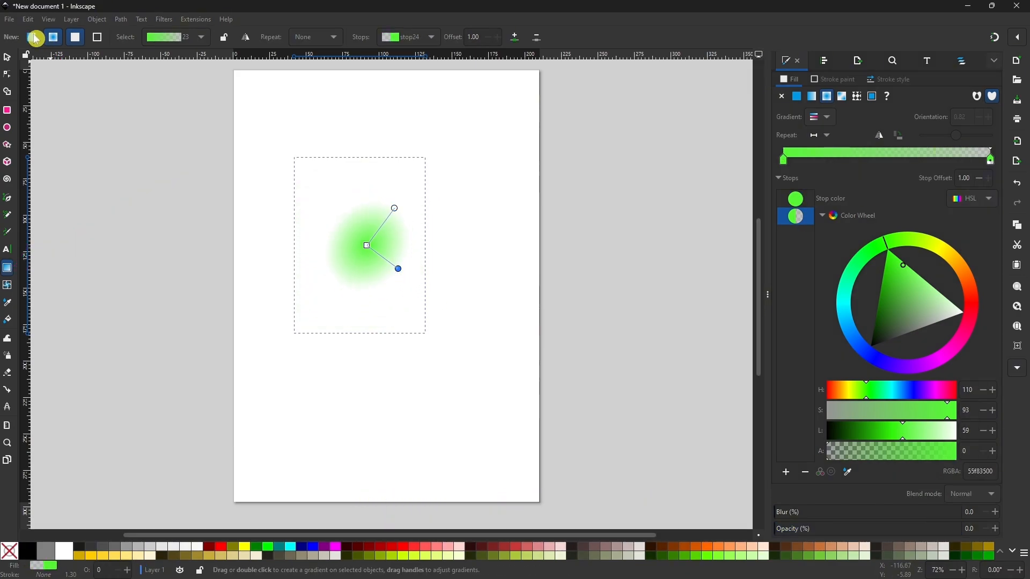
Replace the rectangle's radial fill with a vertical linear gradient, opaque green near the top edge and transparent near the bottom edge
click(35, 37)
drag(354, 194, 354, 328)
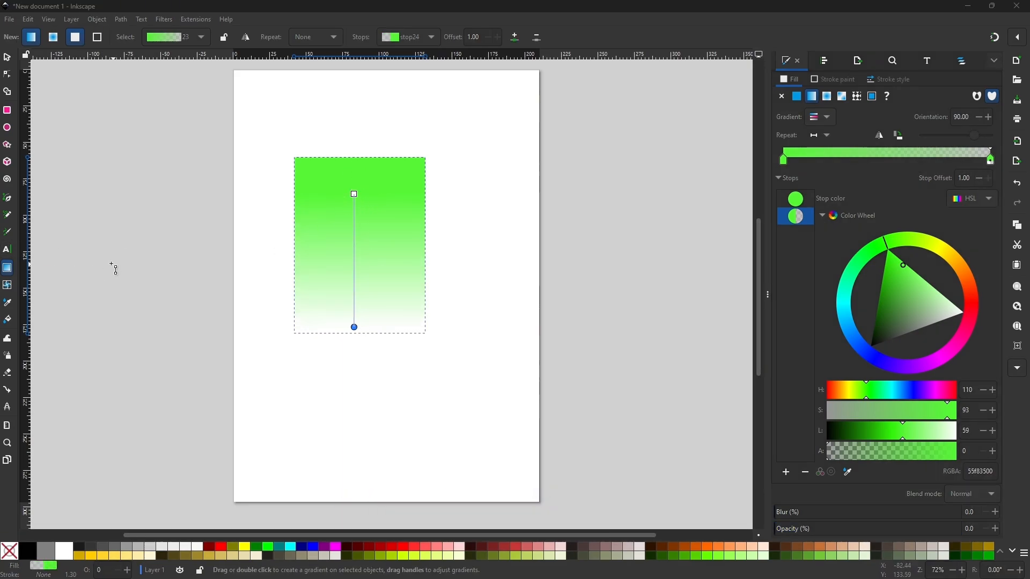
Examine the colour and opacity settings of the gradient's upper stop and its lower stop
click(354, 195)
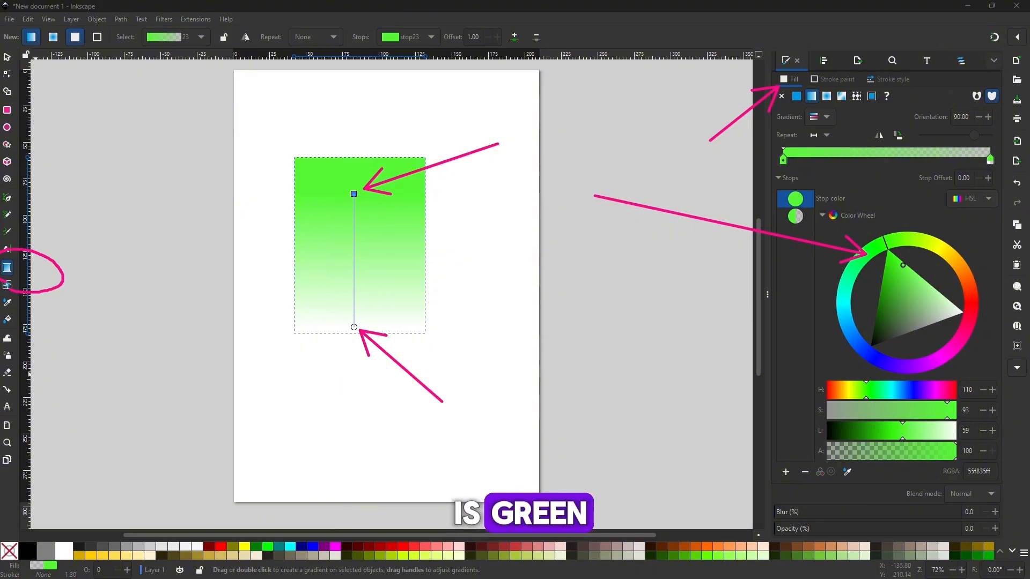
drag(817, 467, 917, 469)
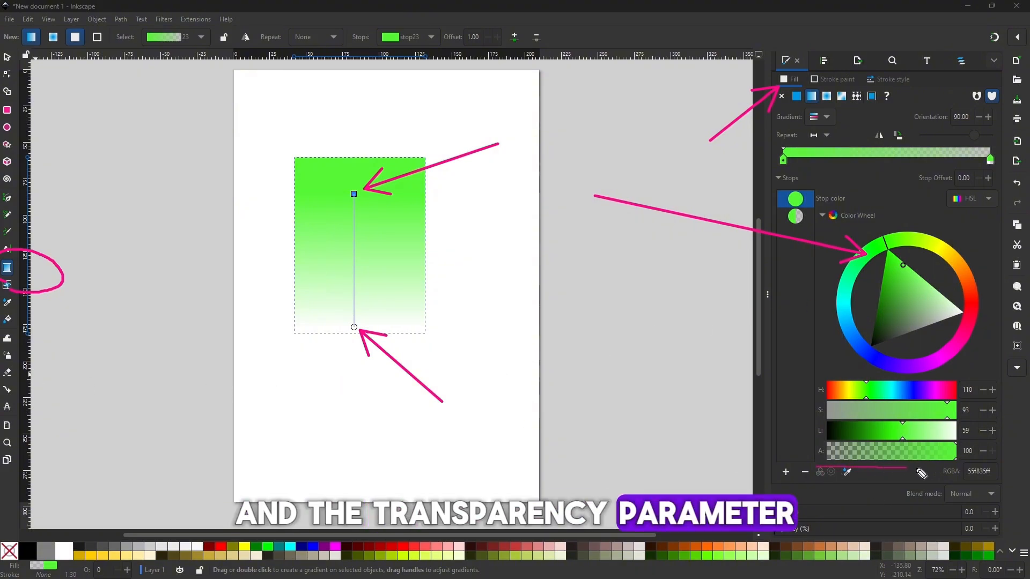
drag(825, 450, 966, 467)
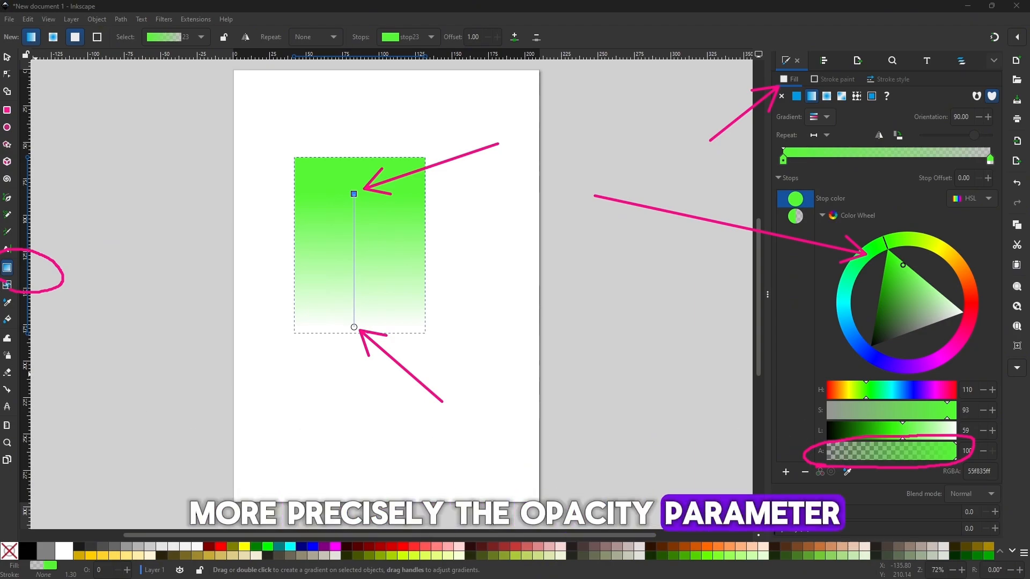
key(Escape)
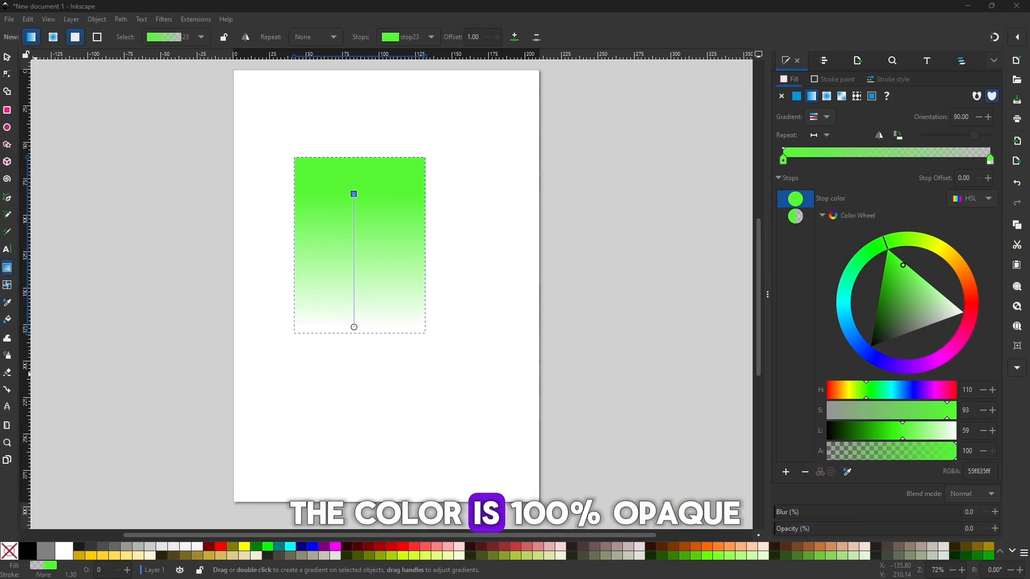
drag(452, 430, 425, 407)
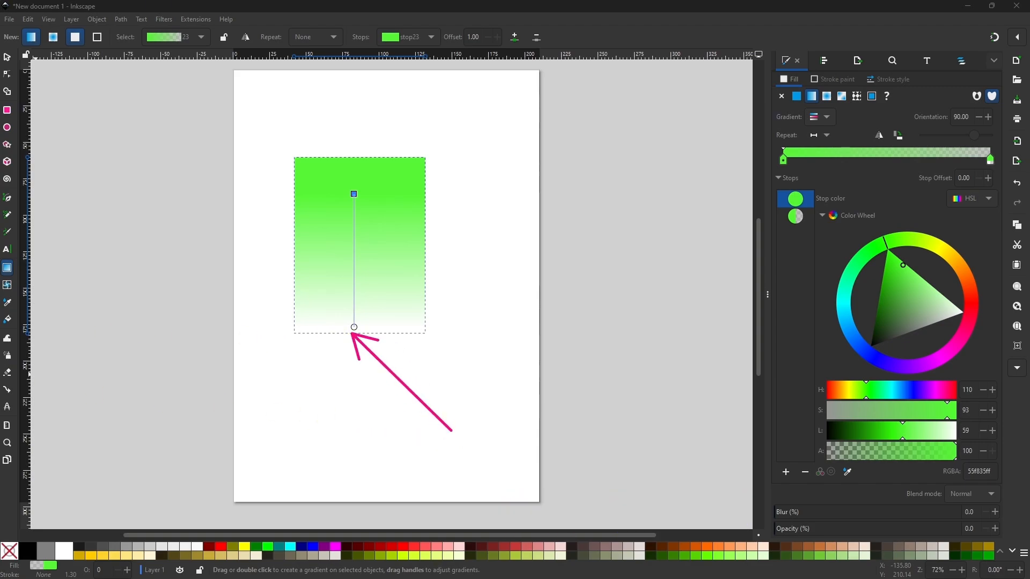
click(354, 327)
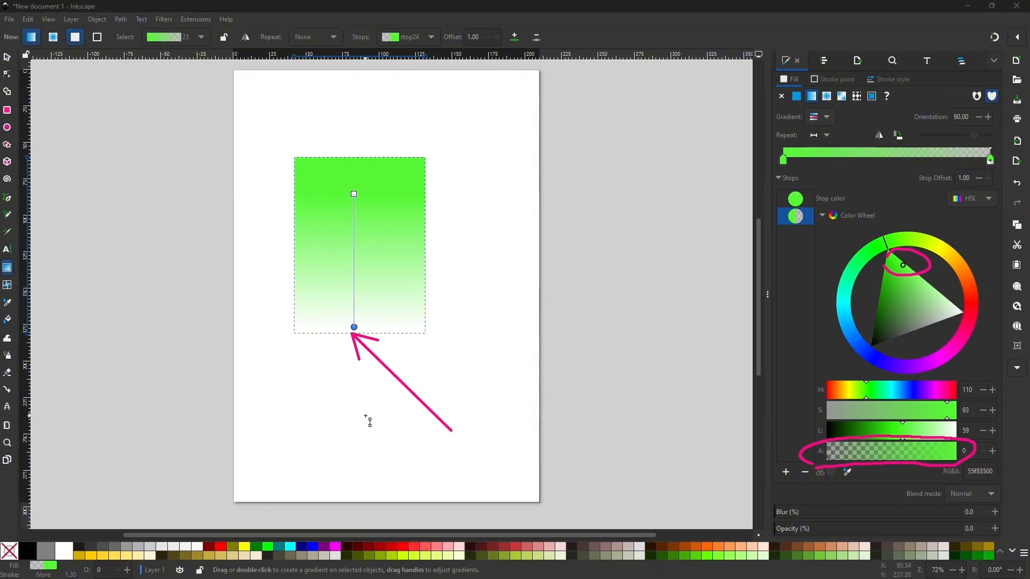
Draw an ellipse about 80 by 84 mm beside the rectangle's lower left and fill it with blue
click(8, 128)
click(7, 57)
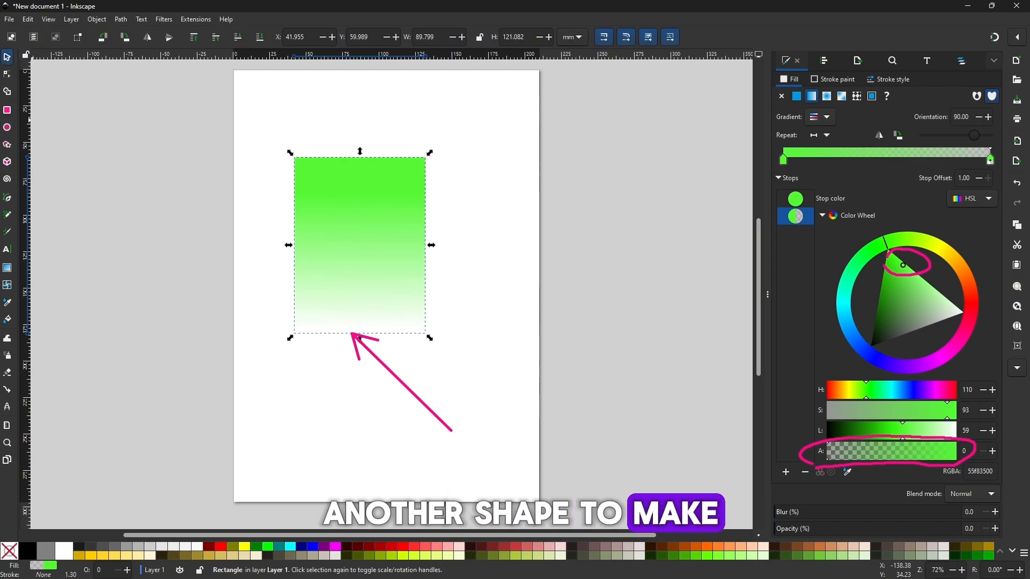
click(8, 127)
drag(179, 238, 295, 360)
click(7, 57)
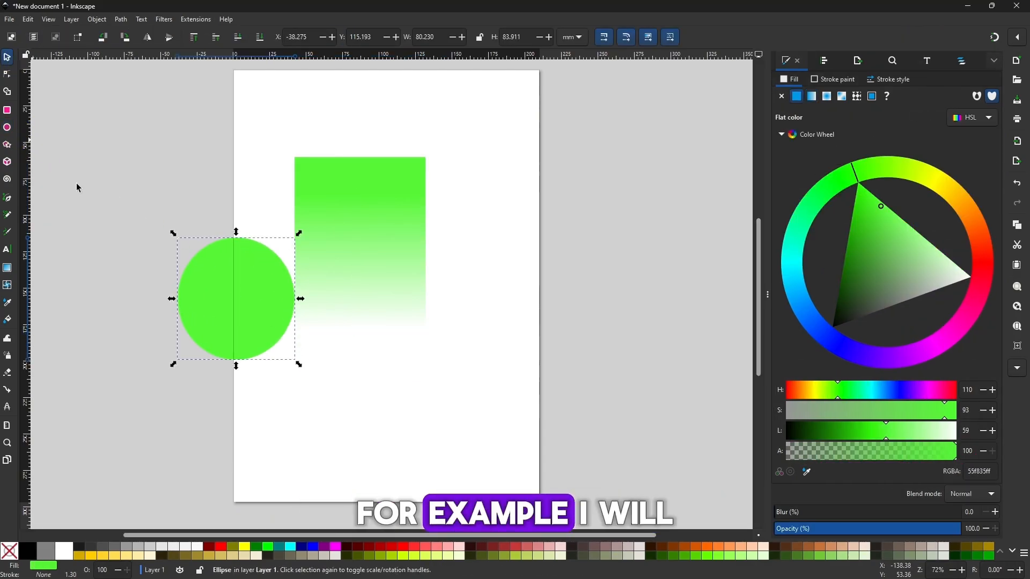
click(313, 547)
Send the blue ellipse behind the rectangle and place it so it overlaps the rectangle's lower left part
drag(276, 307, 384, 304)
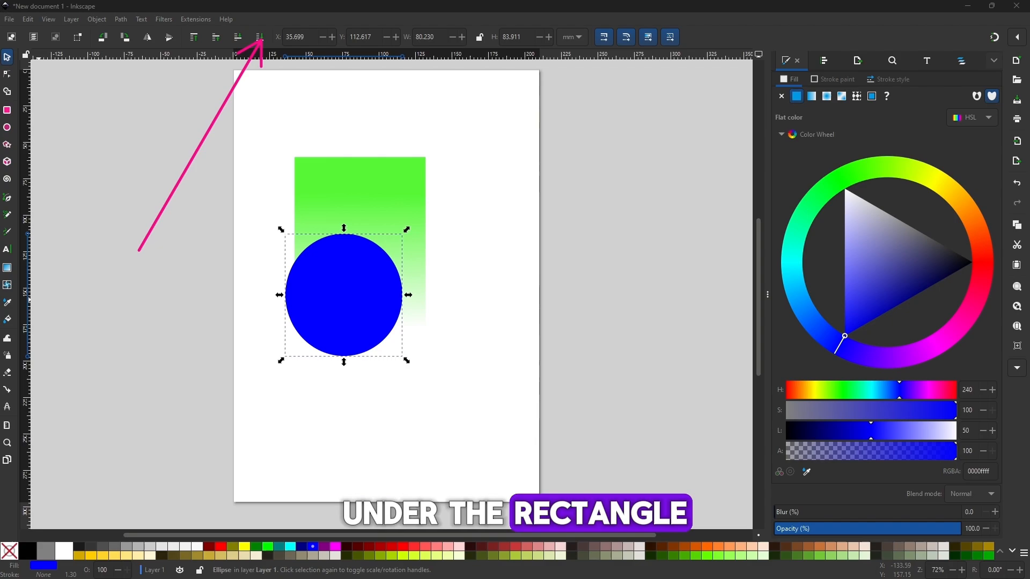
click(256, 41)
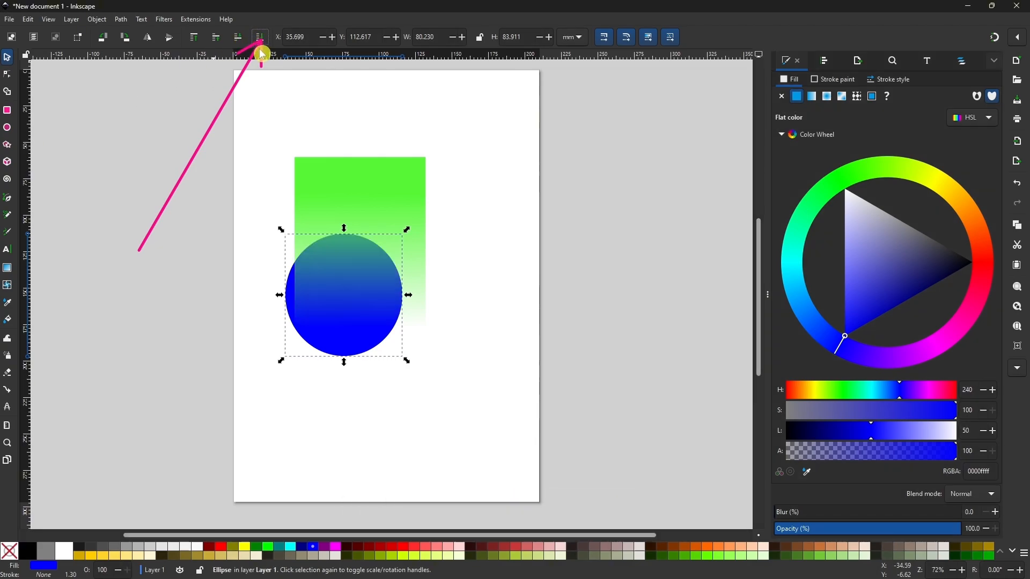
drag(330, 350, 290, 236)
drag(276, 161, 284, 283)
Set the lower stop of the rectangle's gradient to 100 opacity and white
click(389, 223)
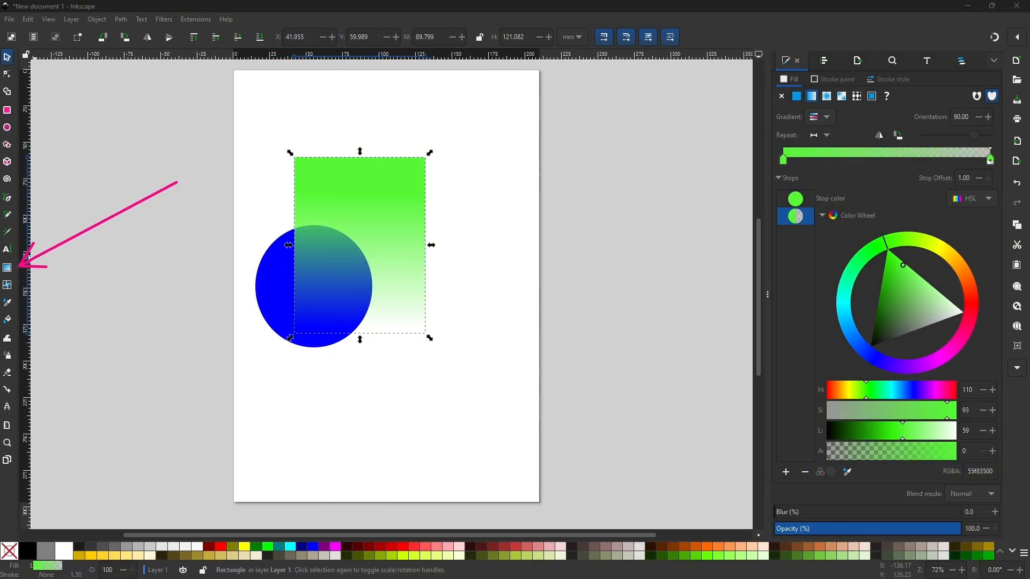
click(7, 268)
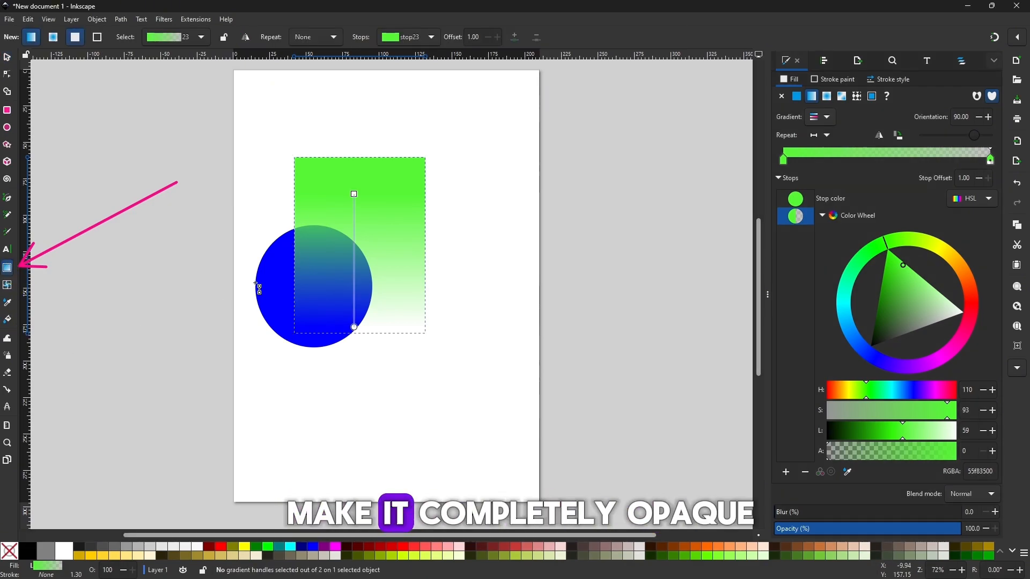
click(355, 325)
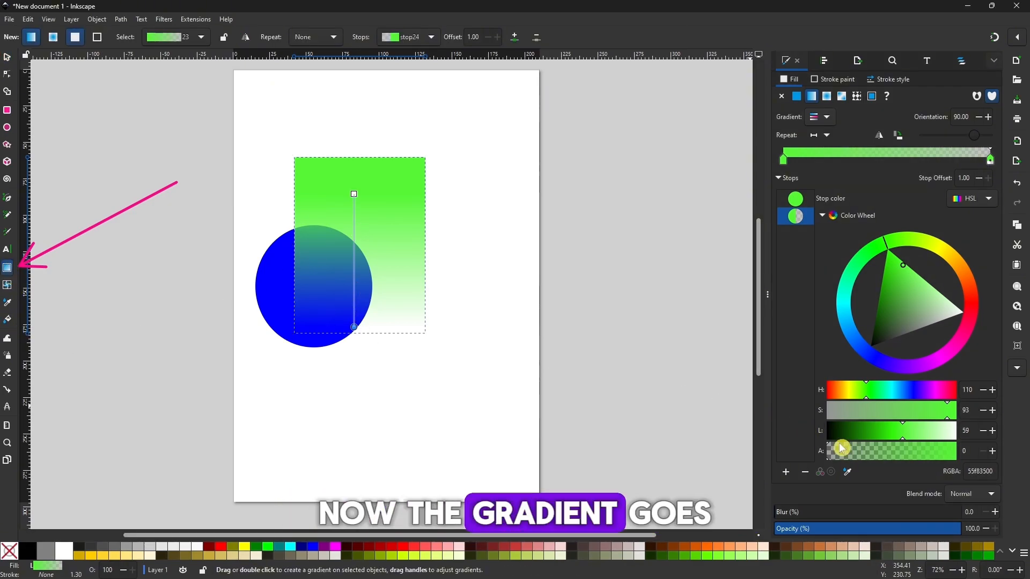
drag(845, 450, 956, 450)
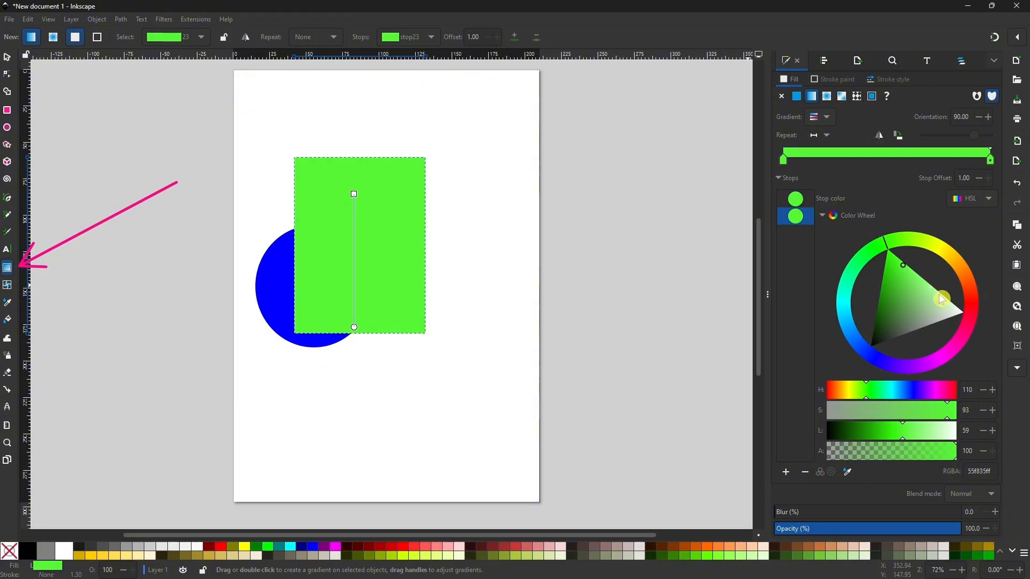
drag(942, 299, 963, 312)
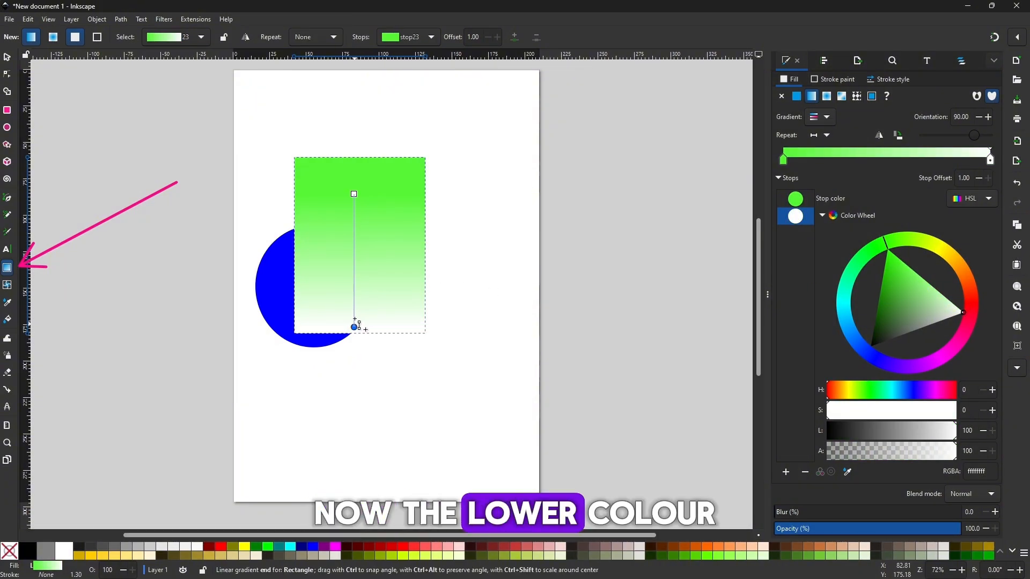
Reposition the gradient's end handles, trying a short diagonal run before setting a vertical one down to the rectangle's bottom edge
drag(355, 326, 321, 236)
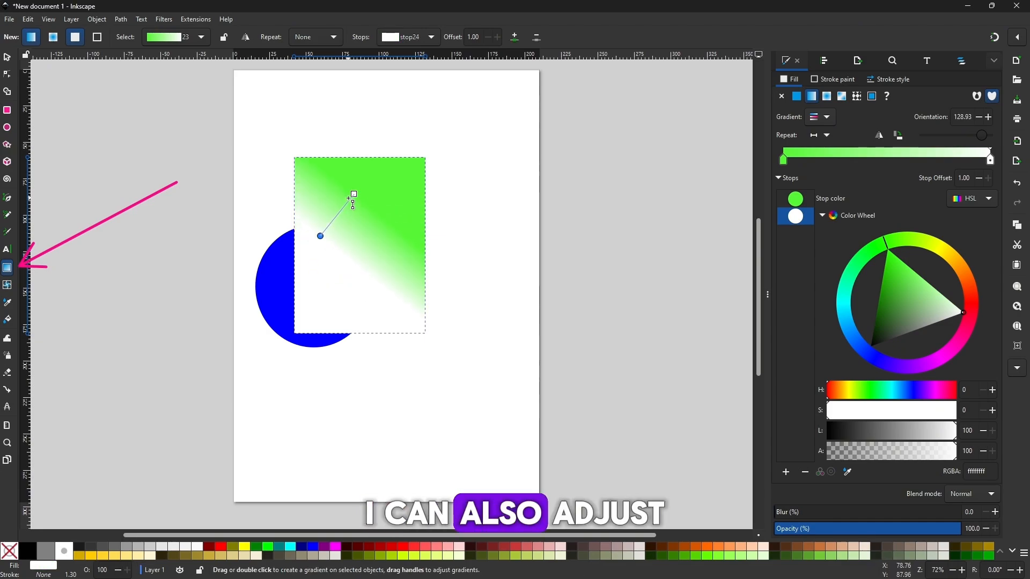
mouse_move(354, 194)
mouse_down()
mouse_move(367, 253)
mouse_move(324, 289)
mouse_move(347, 188)
mouse_move(300, 214)
mouse_move(322, 305)
mouse_move(363, 306)
mouse_move(340, 306)
mouse_move(381, 192)
mouse_move(352, 179)
mouse_up()
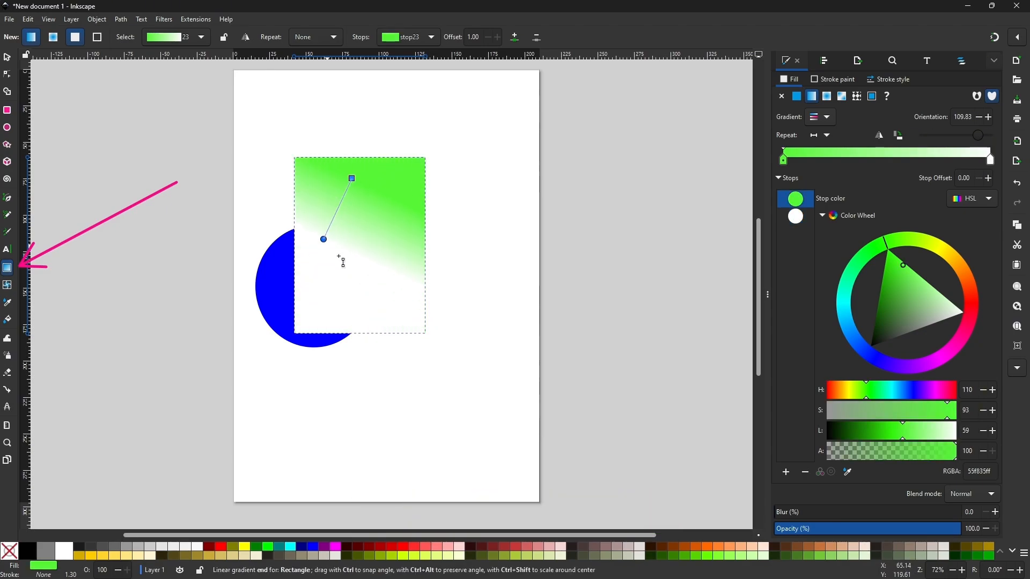
drag(321, 236, 354, 321)
Recolour the lower gradient stop dark green (249100) and reverse the gradient so the light green end is at the bottom
click(891, 241)
mouse_move(900, 305)
mouse_down()
mouse_move(934, 310)
mouse_move(934, 287)
mouse_move(891, 267)
mouse_move(861, 286)
mouse_up()
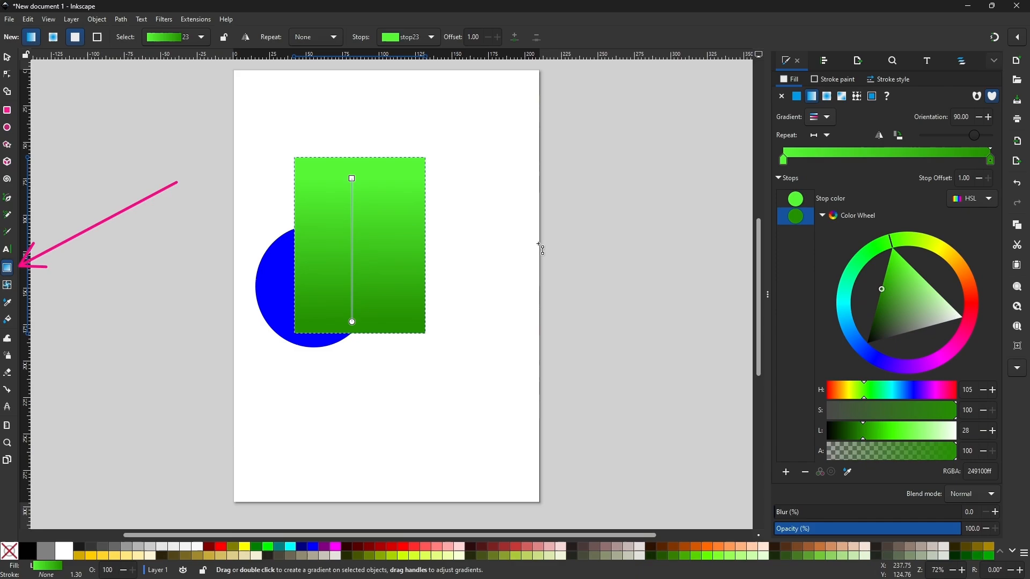
mouse_move(347, 179)
mouse_down()
mouse_move(343, 259)
mouse_move(355, 231)
mouse_move(348, 163)
mouse_move(349, 329)
mouse_up()
click(349, 163)
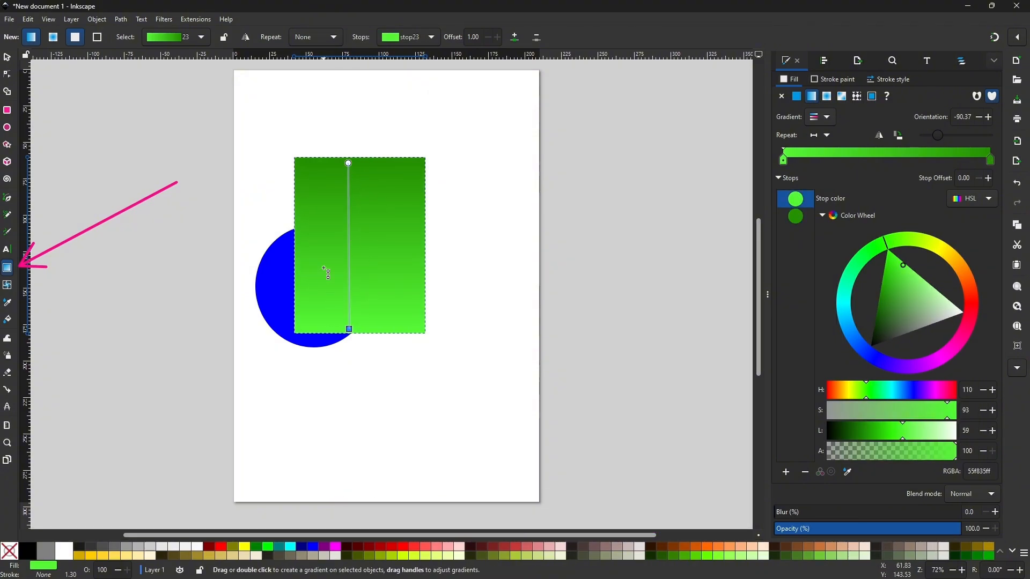
Add a dark green (228409) intermediate stop to the rectangle's gradient and move it to offset 0.93
double_click(349, 242)
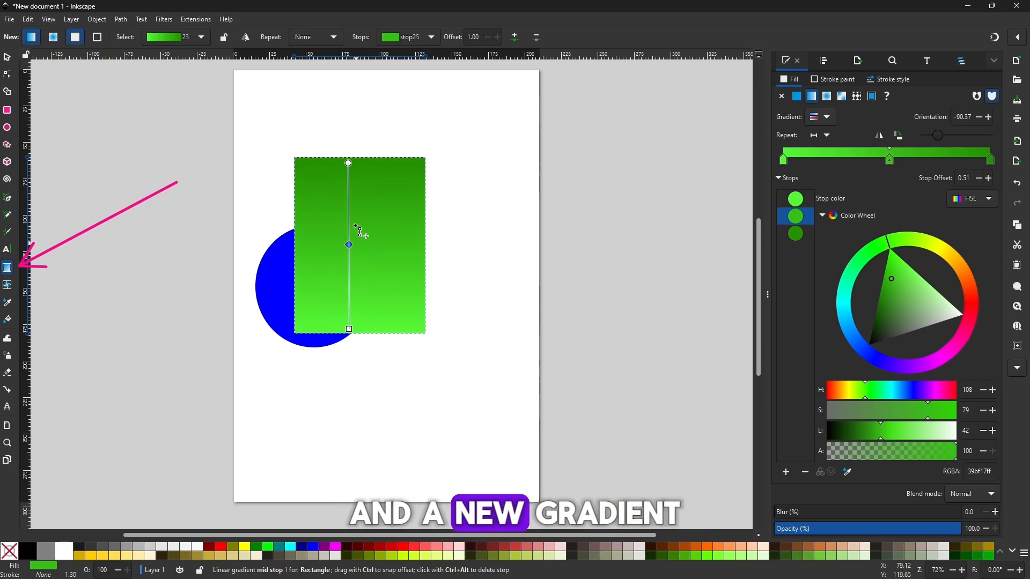
drag(349, 245, 349, 225)
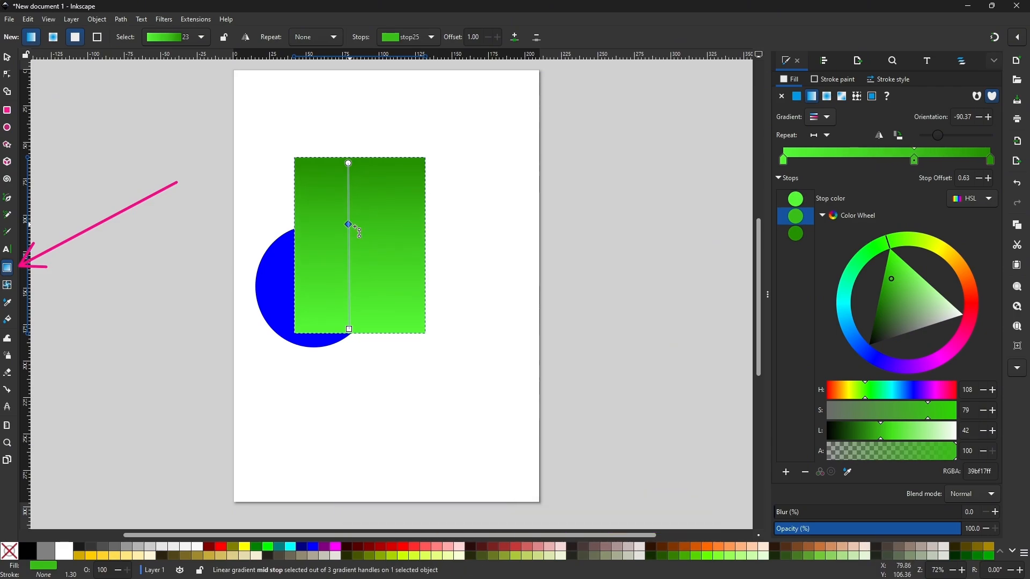
drag(891, 279, 882, 298)
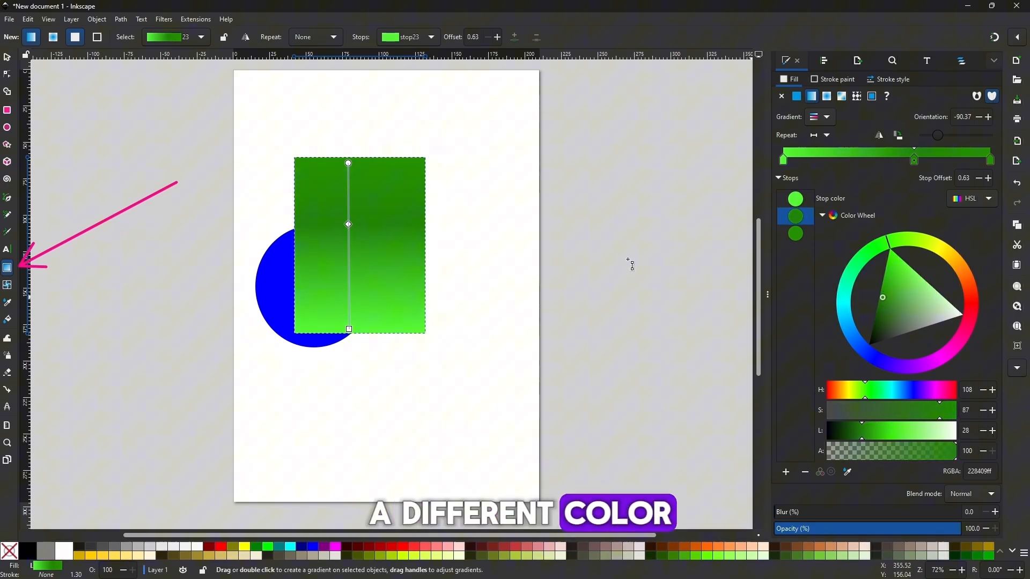
drag(354, 226, 351, 177)
Add two more intermediate stops to the gradient: olive yellow (a79716) at offset 0.64 and orange (c05523) at offset 0.36
double_click(349, 223)
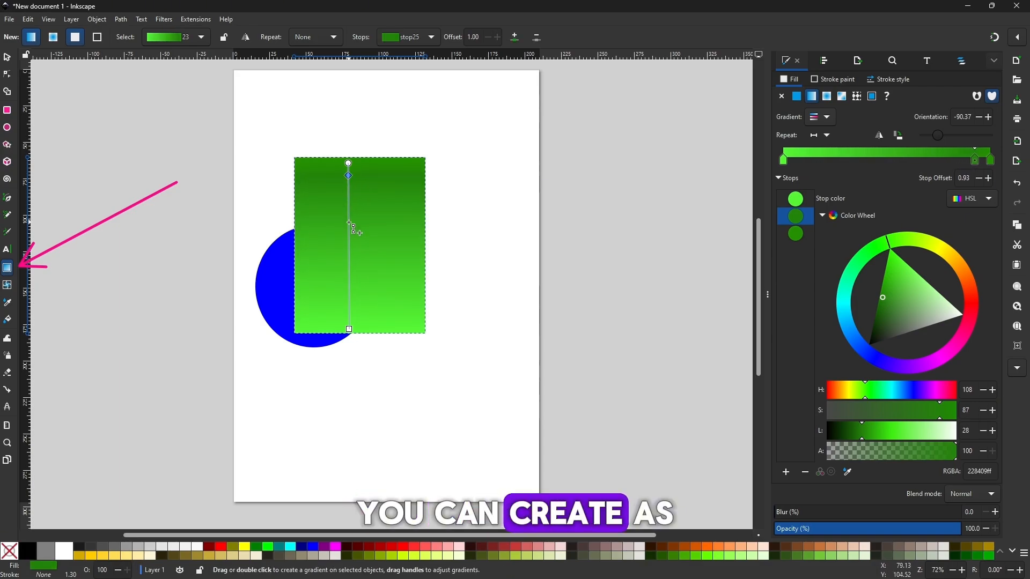
click(946, 250)
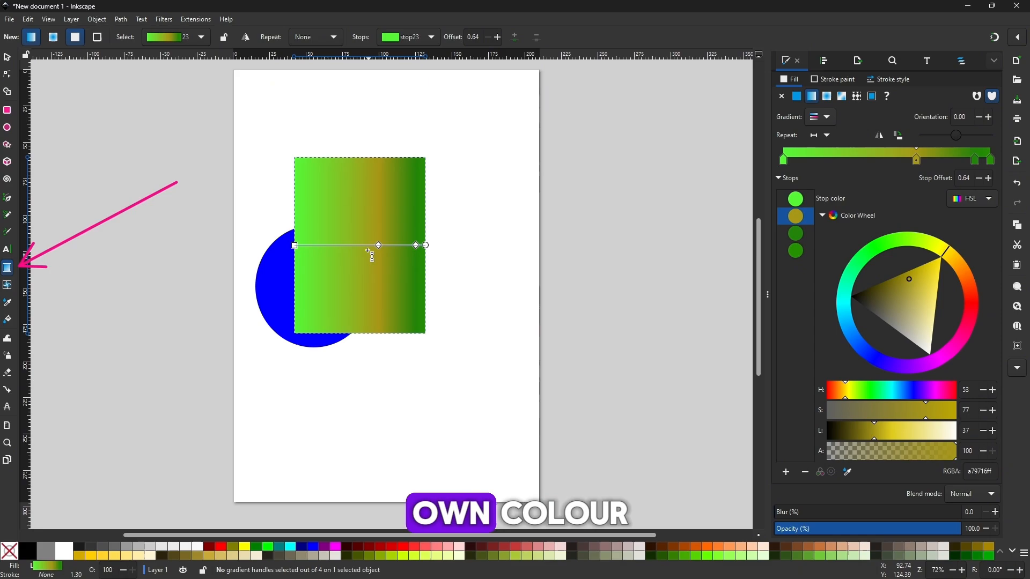
click(883, 317)
click(968, 282)
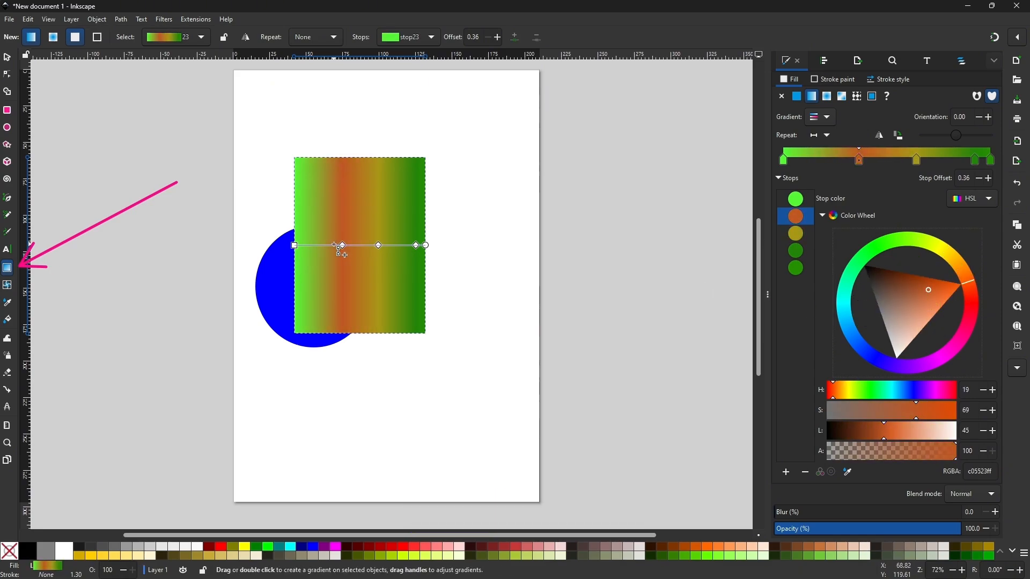
Turn the multicolour gradient so it runs vertically from the rectangle's top edge to its bottom edge
mouse_move(334, 245)
mouse_down()
mouse_move(414, 301)
mouse_move(329, 242)
mouse_move(367, 311)
mouse_move(375, 163)
mouse_up()
drag(413, 301, 371, 336)
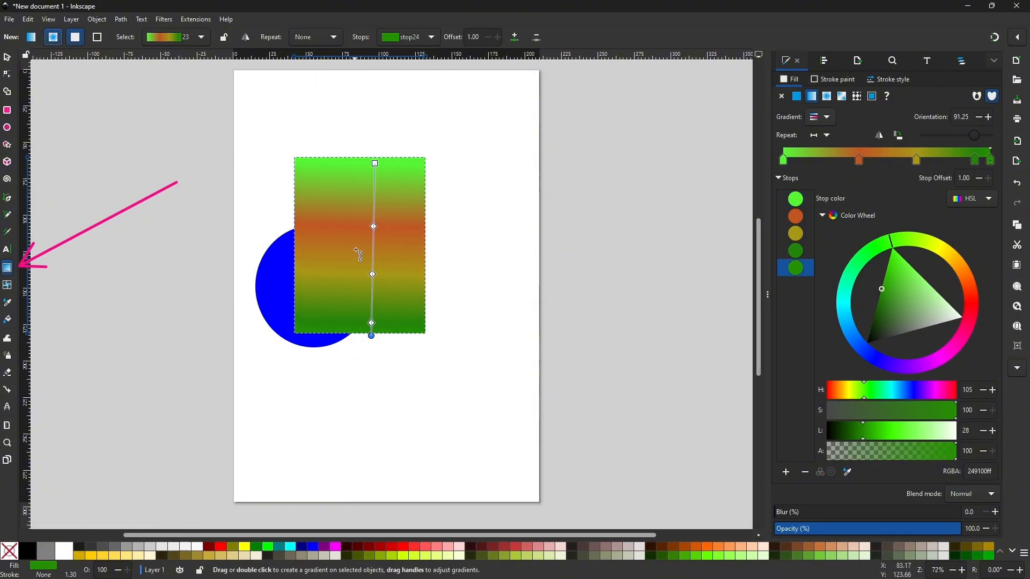
Convert the rectangle's multicolour fill to a radial gradient and move its centre to the middle of the rectangle
drag(340, 231, 395, 299)
click(7, 58)
click(341, 230)
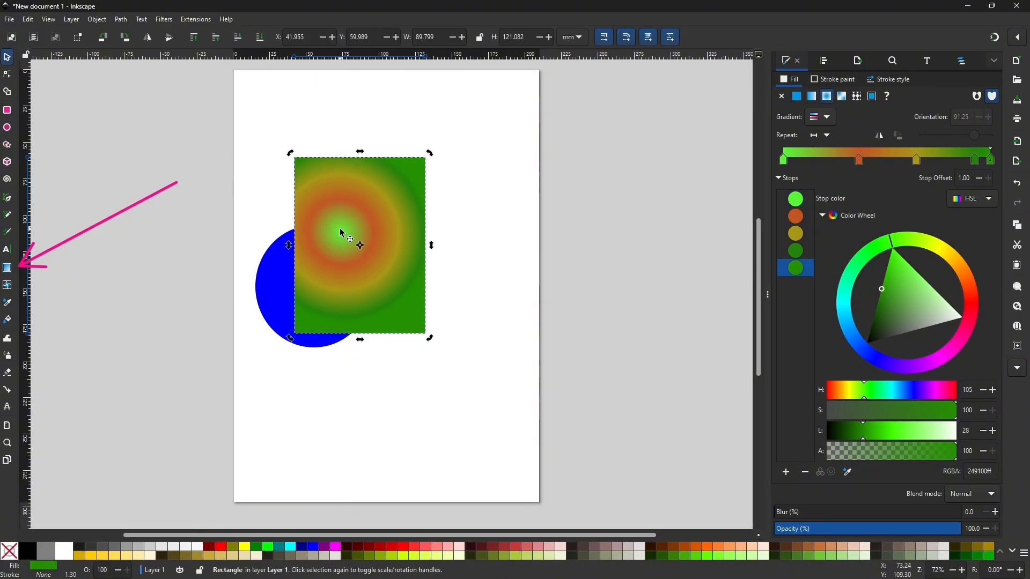
click(7, 267)
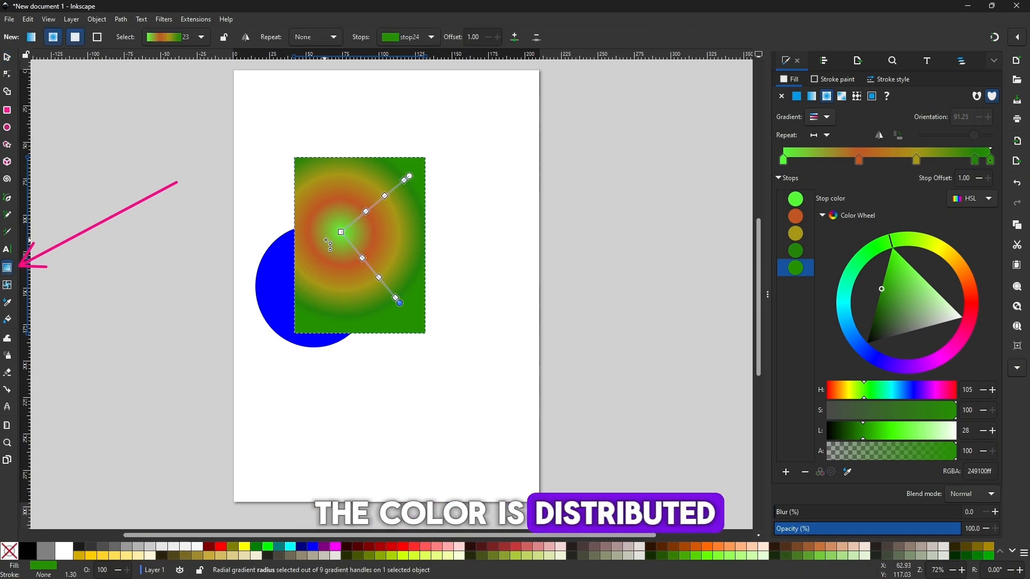
drag(342, 232, 361, 243)
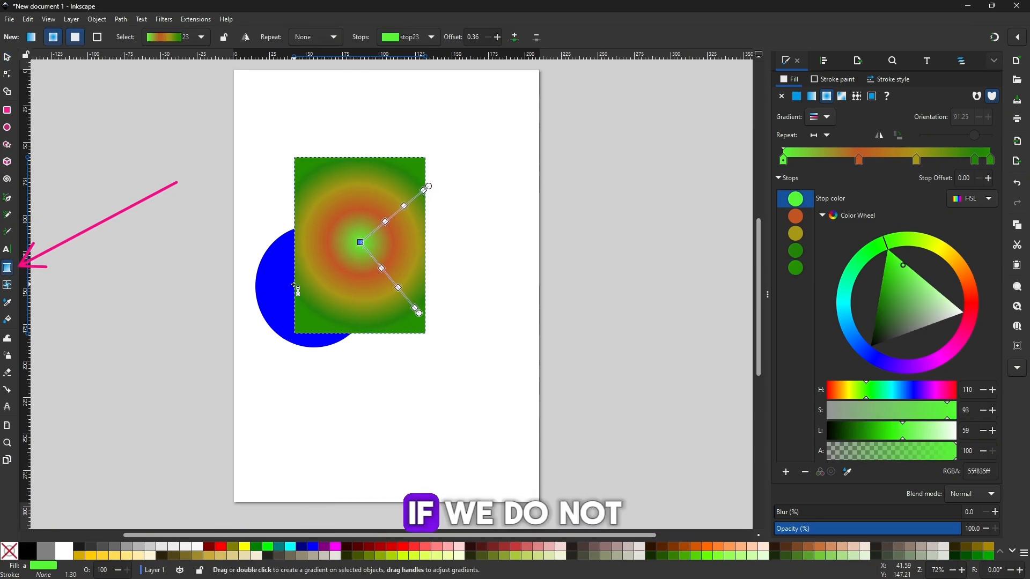
Delete the orange intermediate stop from the rectangle's radial gradient
click(386, 221)
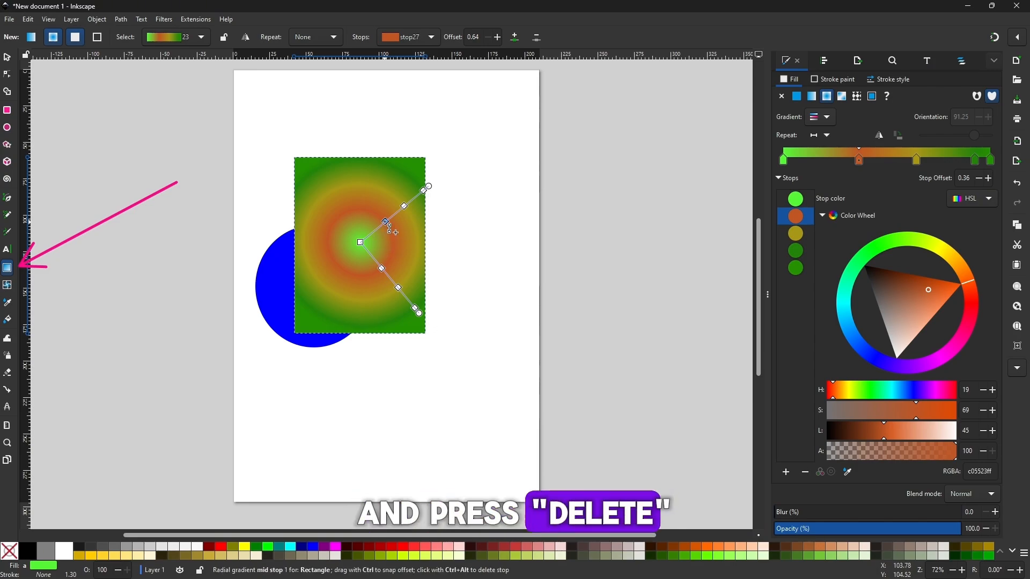
key(Delete)
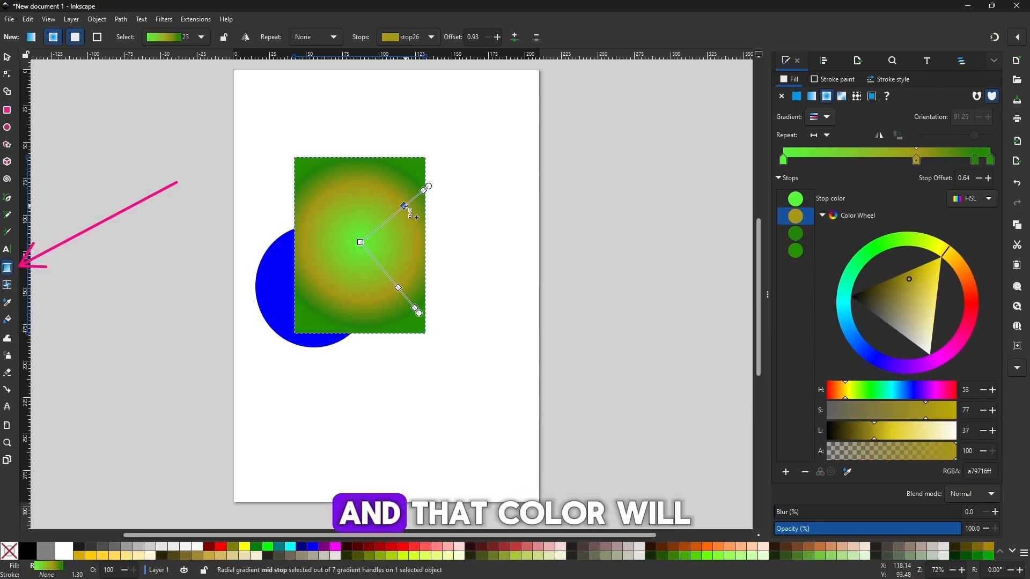
Delete the olive yellow stop from the rectangle's radial gradient and move the remaining intermediate green stop inward to offset 0.69
key(Delete)
mouse_move(414, 305)
mouse_down()
mouse_move(362, 245)
mouse_move(406, 297)
mouse_move(401, 291)
mouse_up()
Move the blue ellipse below the rectangle and give it a blue-to-transparent radial gradient spreading from its middle to its edge
click(278, 280)
drag(277, 279, 323, 393)
click(8, 59)
click(7, 267)
drag(354, 420, 371, 432)
drag(364, 350, 367, 348)
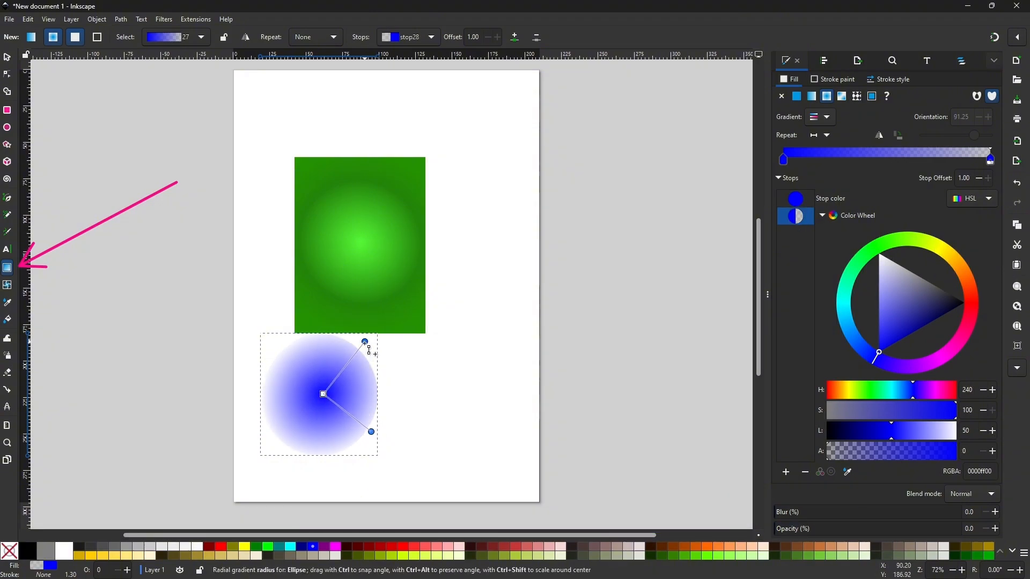
Make the outer stop of the ellipse's gradient fully opaque and set its colour to light blue (a4a4ff)
click(323, 393)
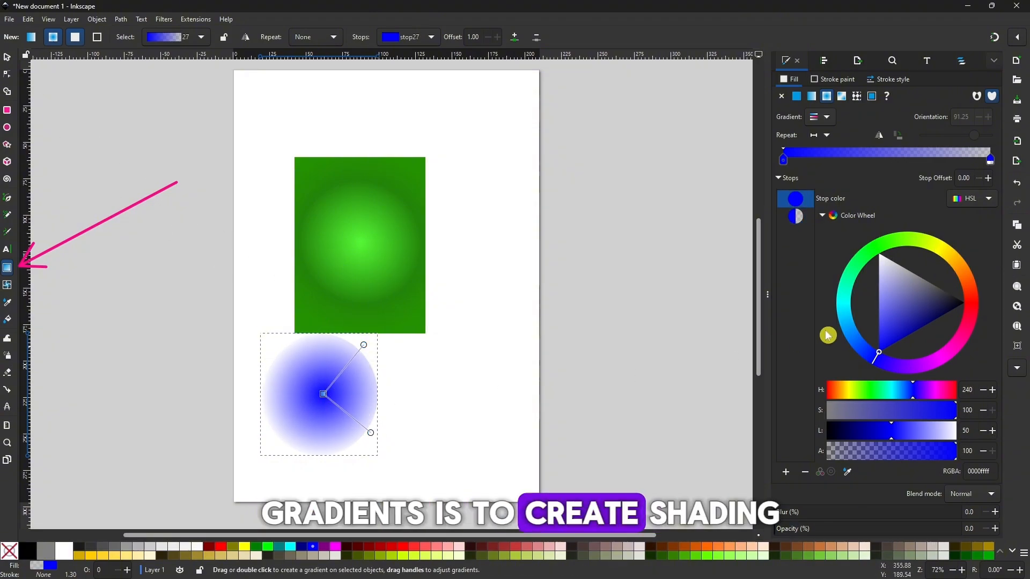
click(364, 346)
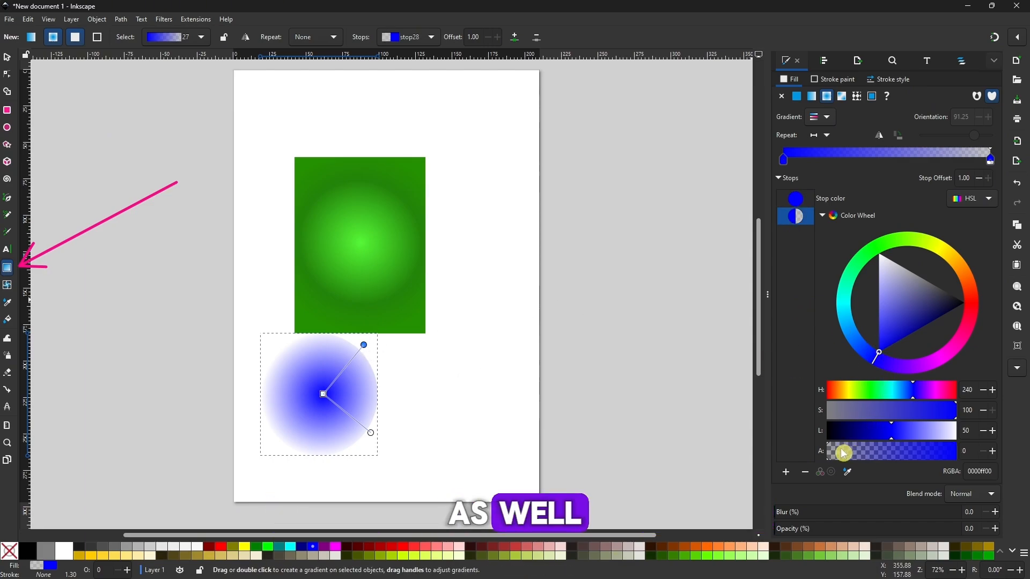
drag(843, 453, 934, 435)
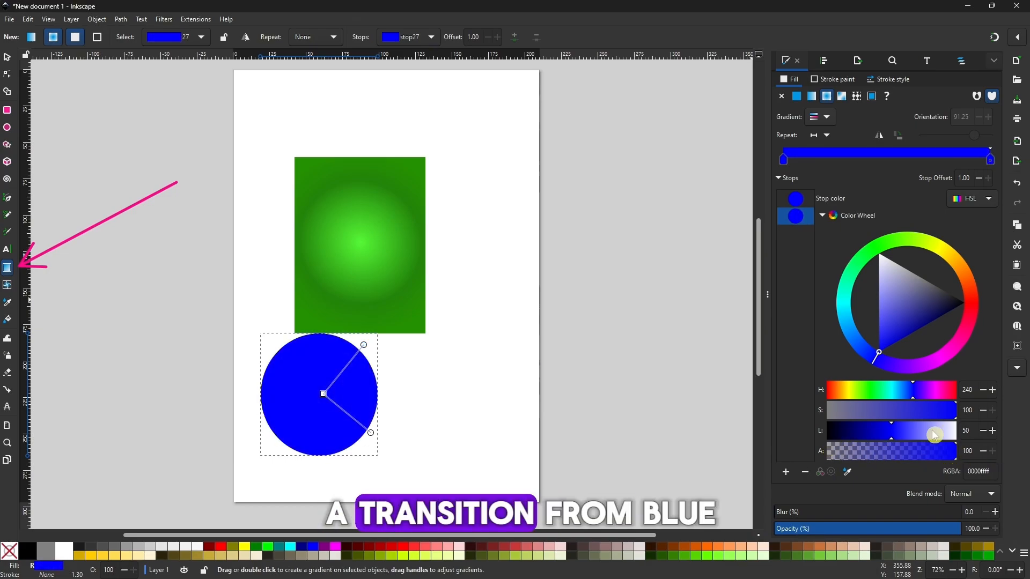
click(364, 345)
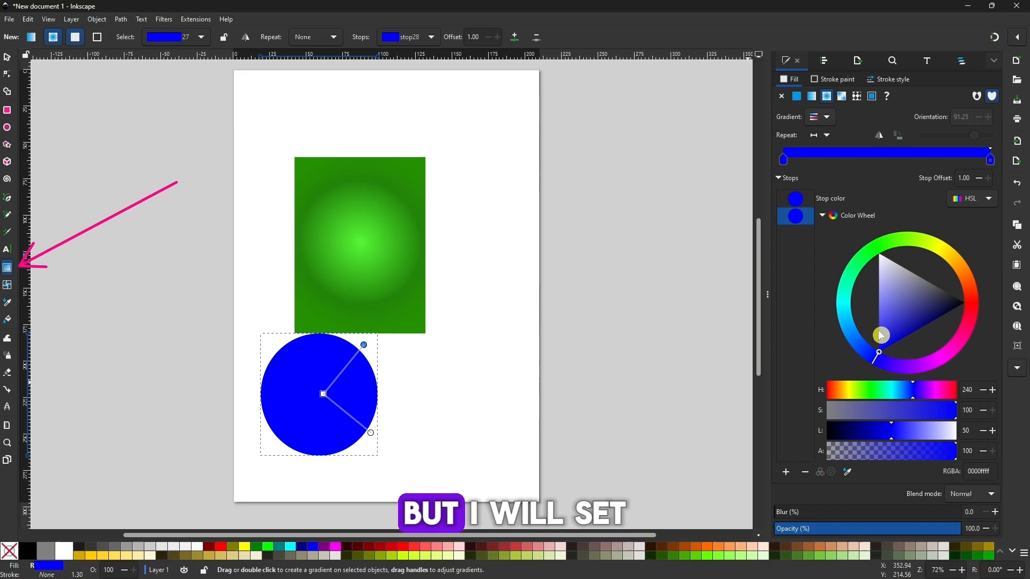
drag(886, 344, 879, 293)
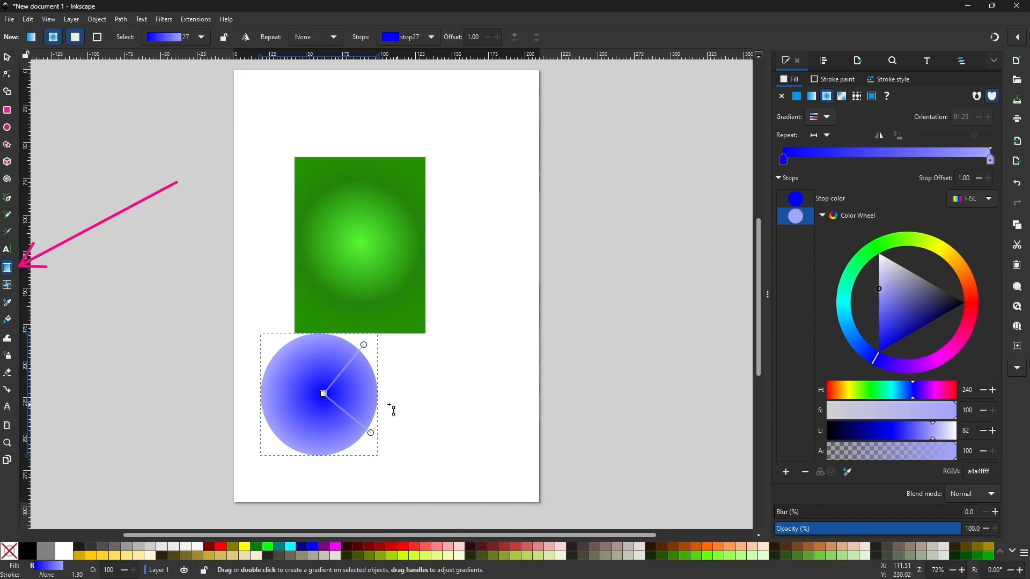
Add an intermediate stop near the centre of the ellipse's radial gradient and move it outward to offset 0.78
double_click(330, 397)
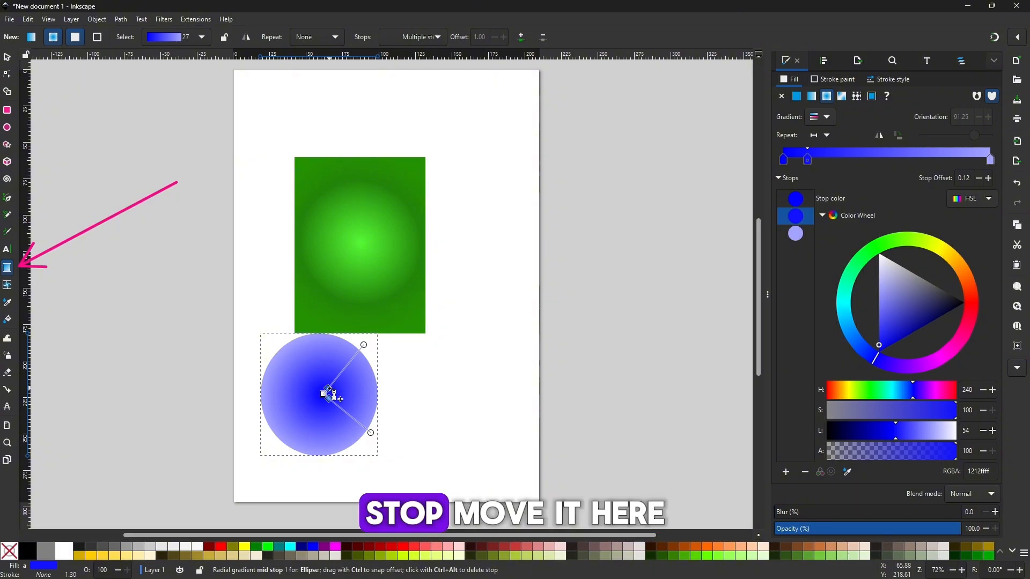
drag(331, 387, 346, 374)
drag(358, 363, 359, 357)
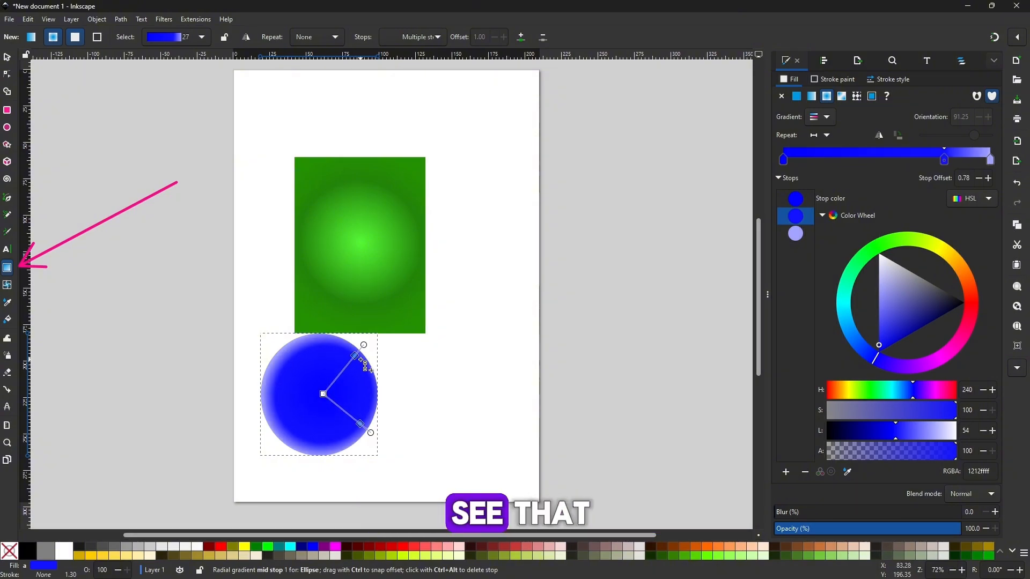
Shift the gradient's centre slightly to the middle of the ellipse and move the intermediate stop to offset 0.85
drag(323, 394, 321, 395)
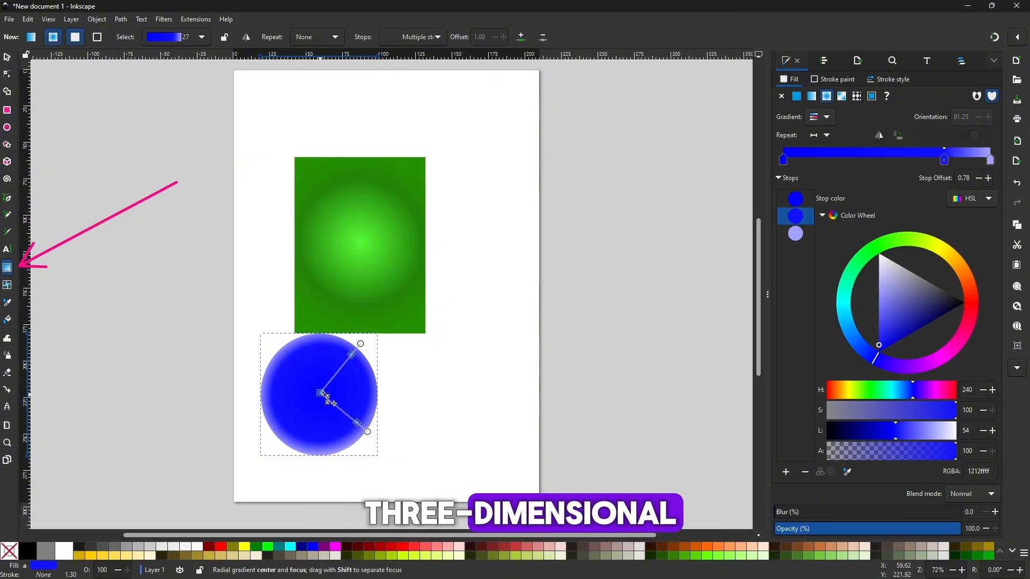
drag(351, 355, 355, 351)
drag(321, 387, 324, 394)
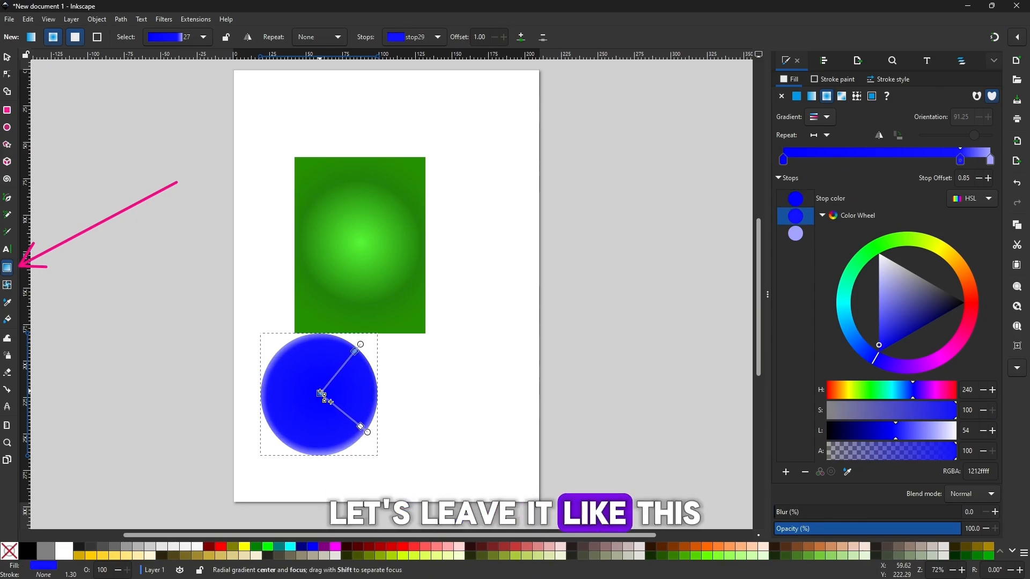
click(321, 393)
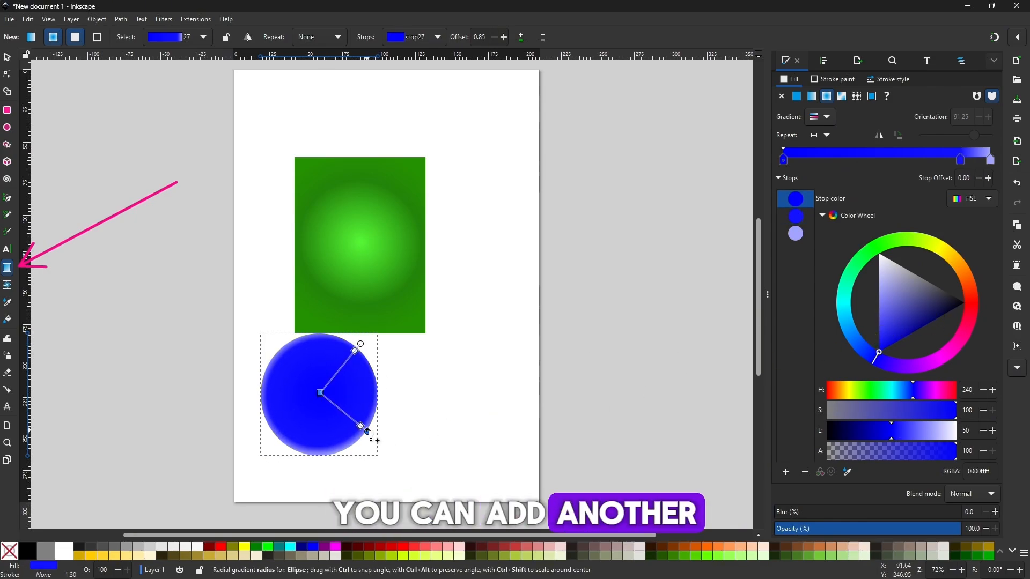
Lighten the ellipse gradient's outer stop to e4e4ff and add a darker blue intermediate stop (0c0cd5) at offset 0.45
click(368, 432)
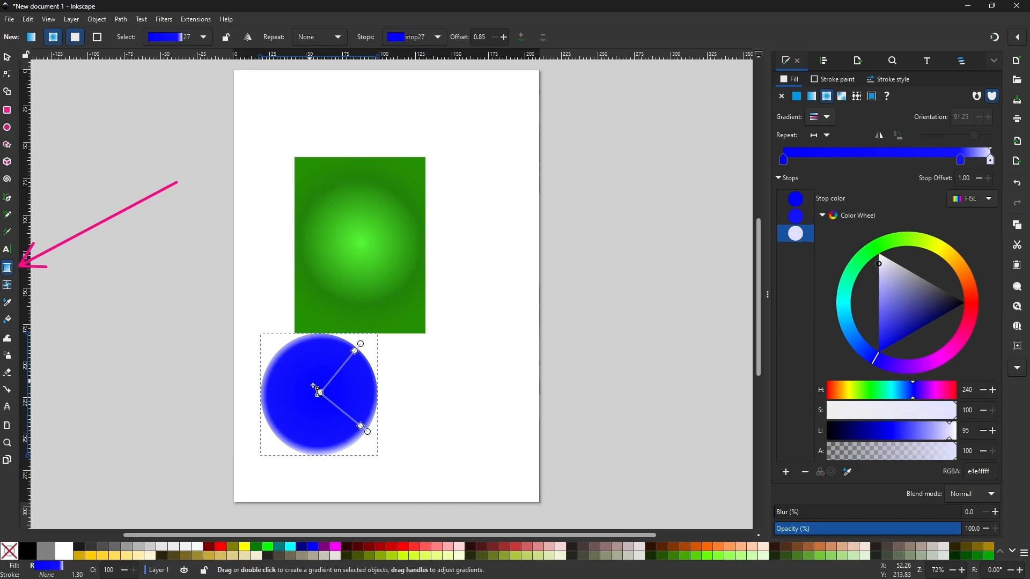
drag(321, 393, 322, 395)
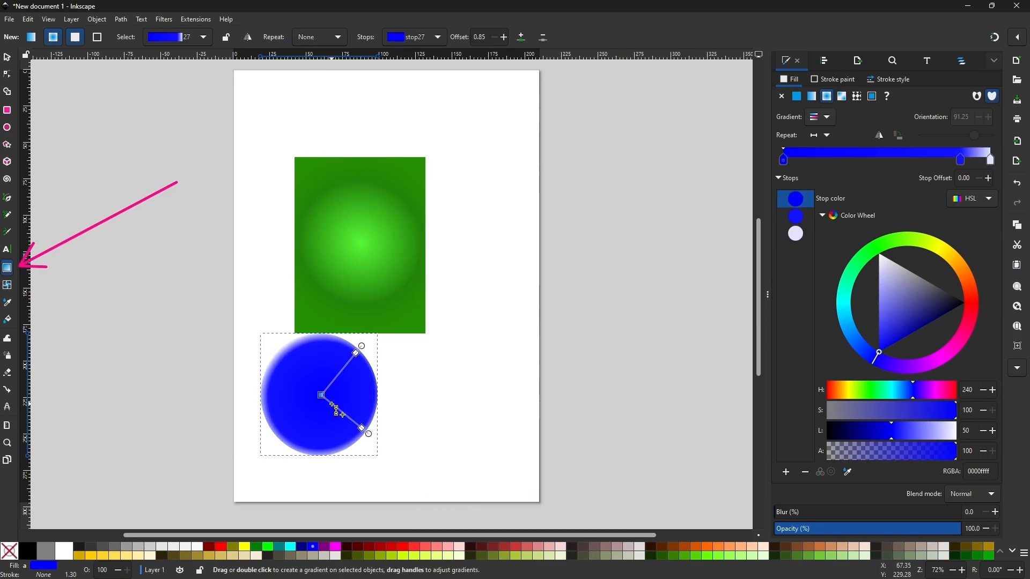
double_click(332, 405)
mouse_move(918, 340)
mouse_down()
mouse_move(880, 350)
mouse_move(899, 348)
mouse_up()
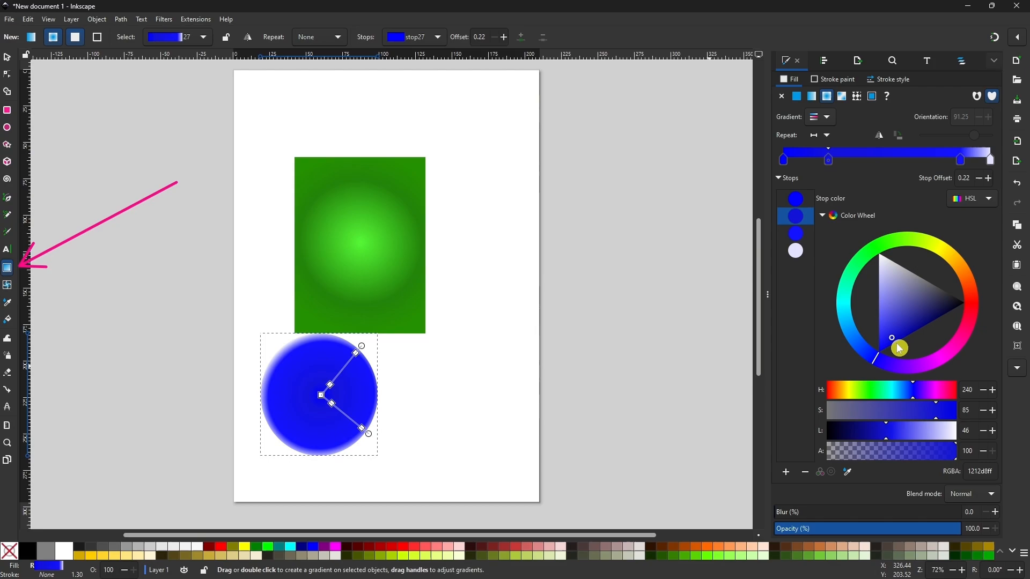
Place the ellipse on top in the page's lower right and the green rectangle at about X 12.5, Y 28 mm
click(10, 59)
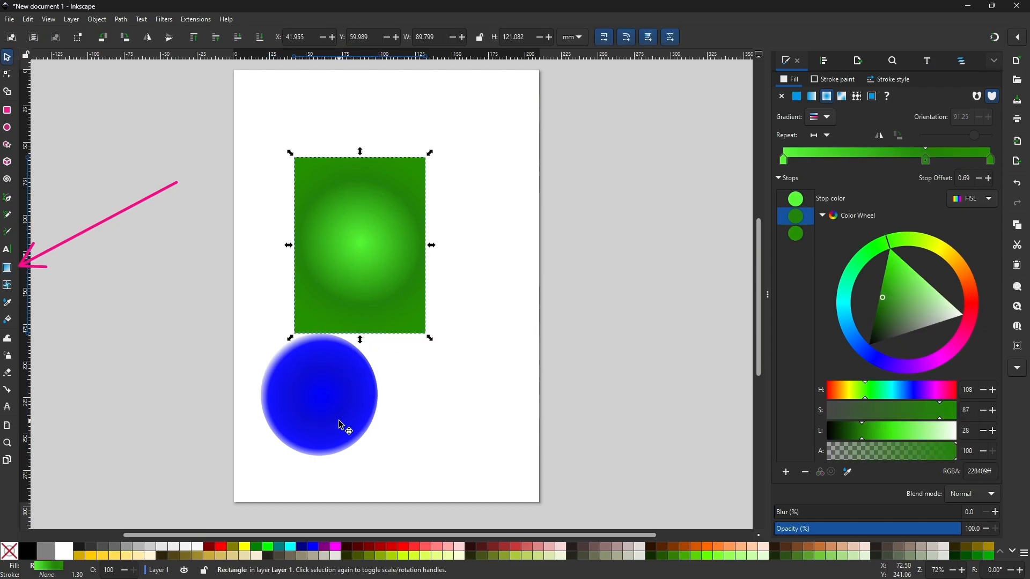
drag(339, 420, 446, 414)
key(Home)
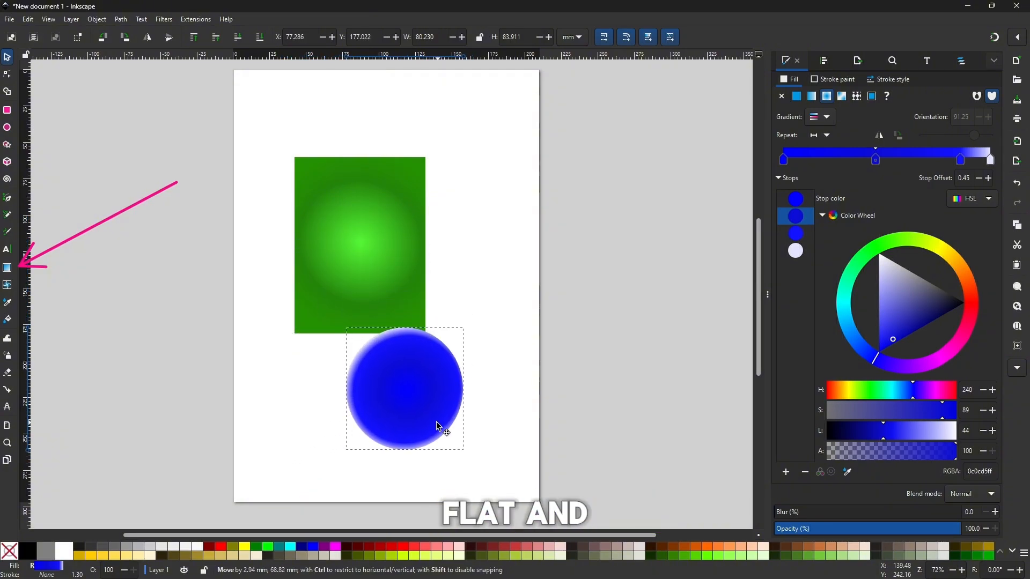
click(416, 316)
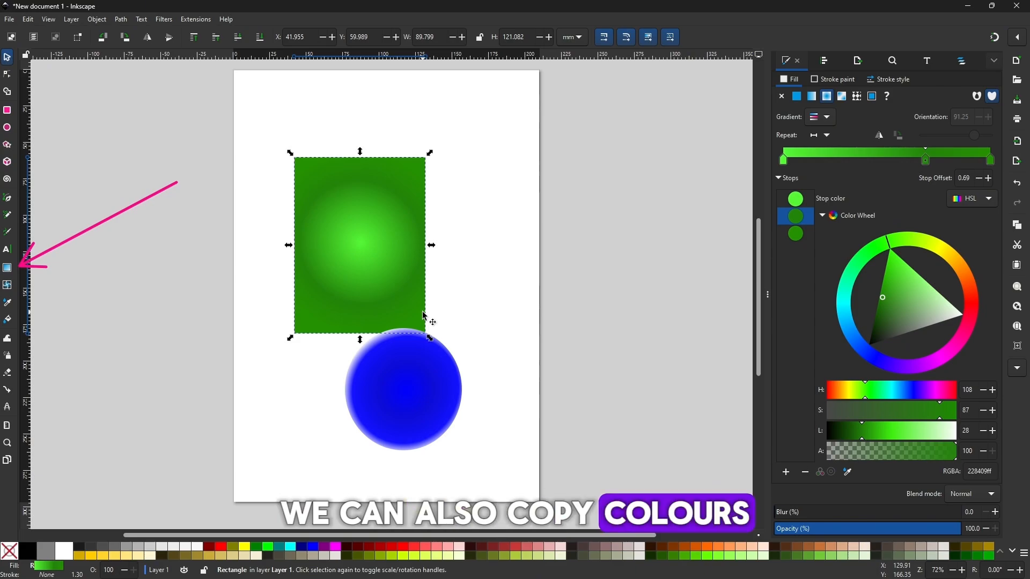
drag(423, 310, 335, 265)
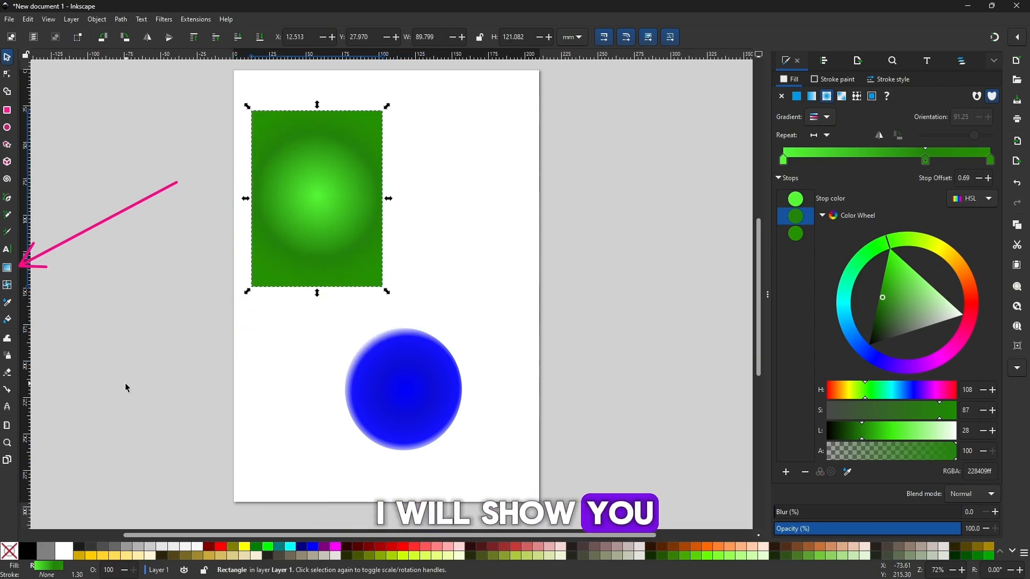
Delete the green rectangle and the blue ellipse to clear the page
key(Delete)
click(360, 408)
key(Delete)
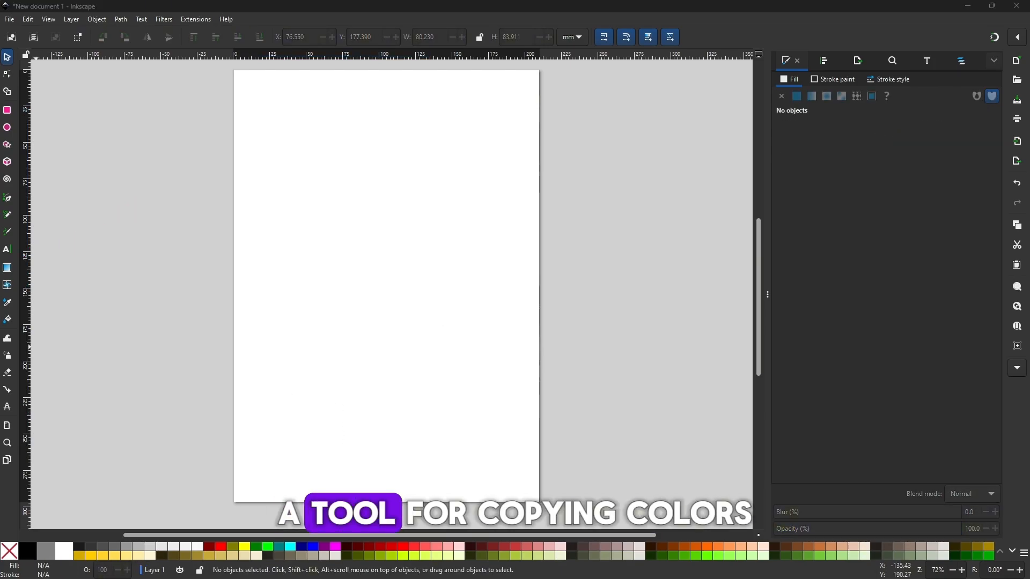
Draw two separate blue rectangles, about 60 × 59 mm in the page's upper left and 60 × 69 mm in its lower right
click(7, 110)
drag(303, 156, 389, 241)
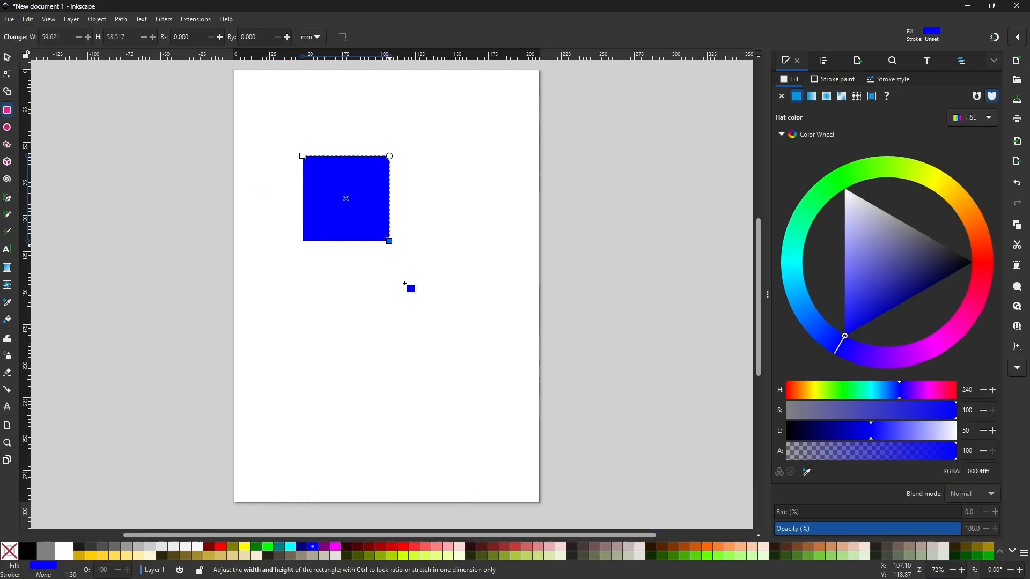
drag(405, 309, 493, 410)
Move the lower-right rectangle up a little and fill it with dark red (aa0000)
click(8, 58)
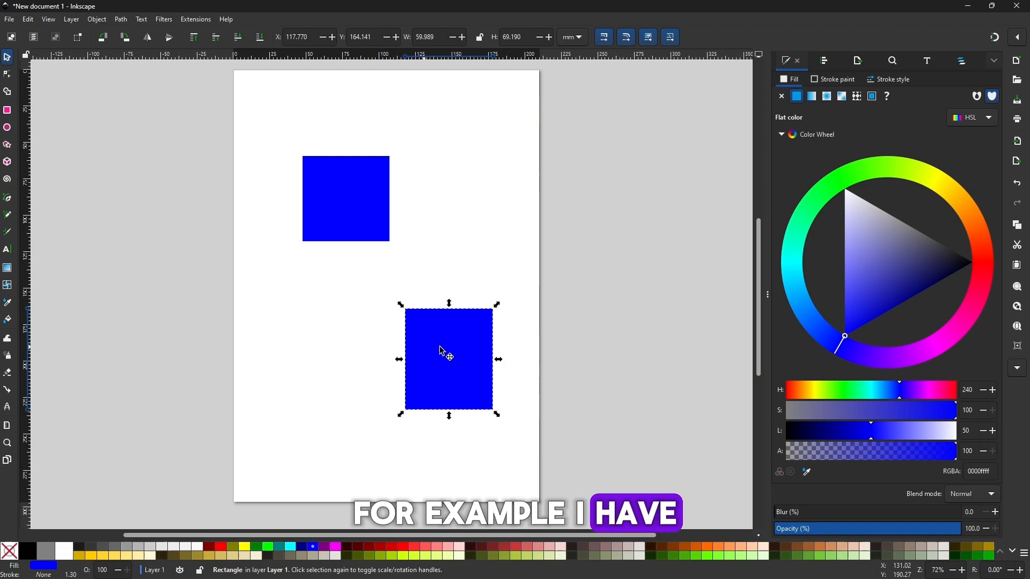
click(402, 555)
drag(456, 388, 459, 363)
click(381, 547)
Move the blue rectangle down and towards the page's left edge, to about X 19.5, Y 87.2 mm
click(337, 196)
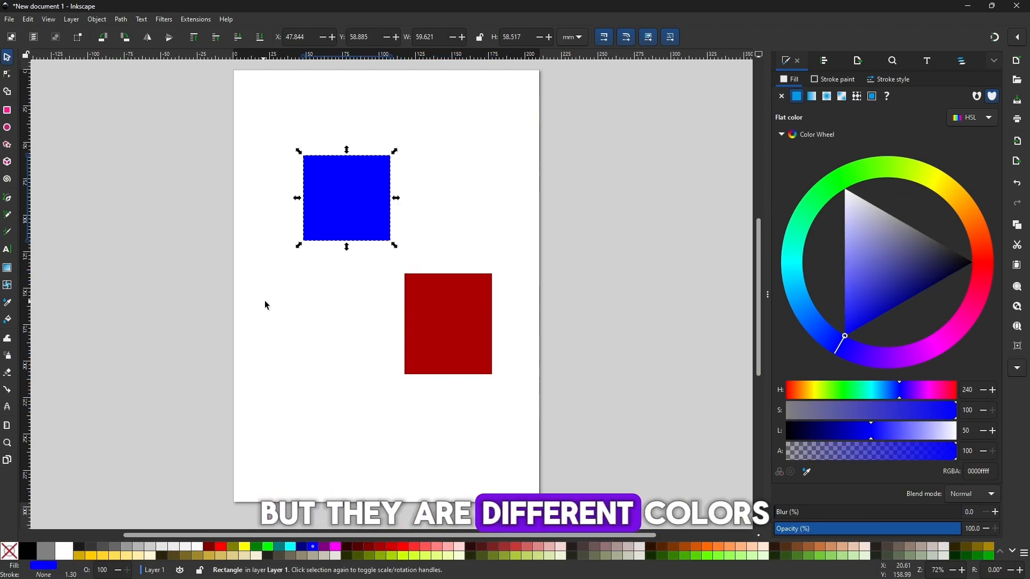
drag(329, 211, 299, 226)
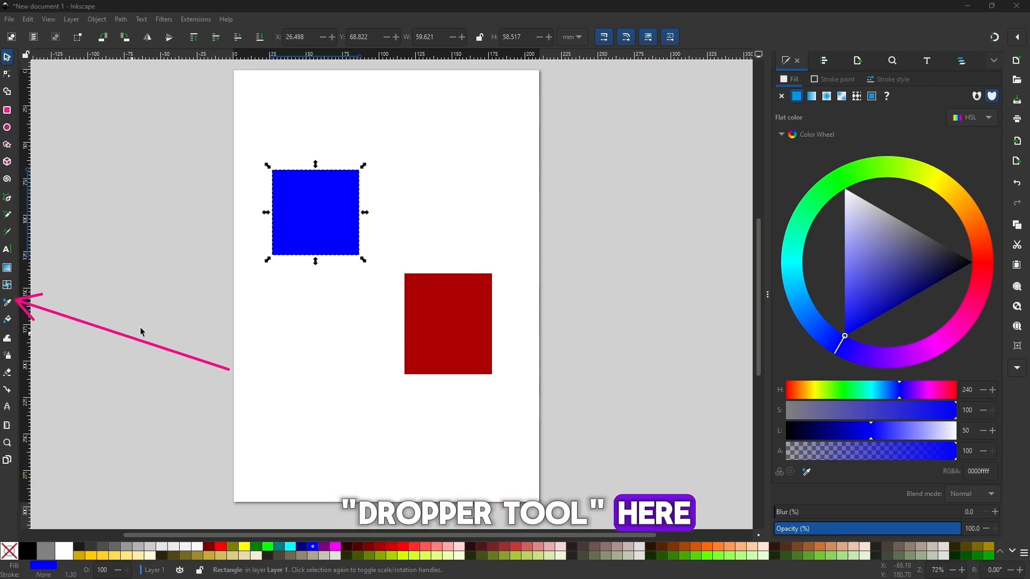
mouse_move(320, 249)
mouse_down()
mouse_move(315, 234)
mouse_move(320, 252)
mouse_move(302, 253)
mouse_up()
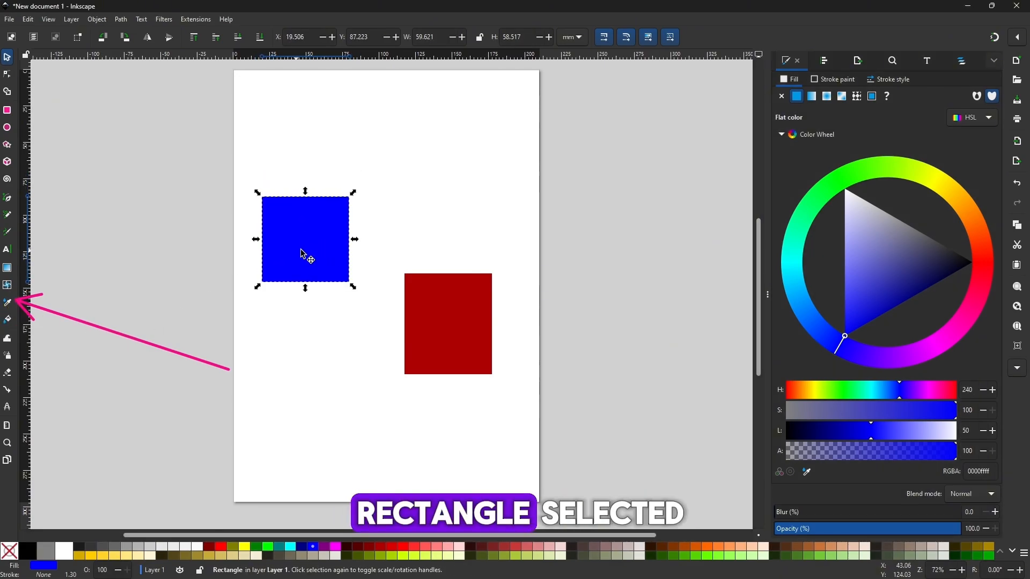
Copy the dark red fill of the lower-right rectangle onto the selected blue rectangle with the Dropper tool
click(8, 302)
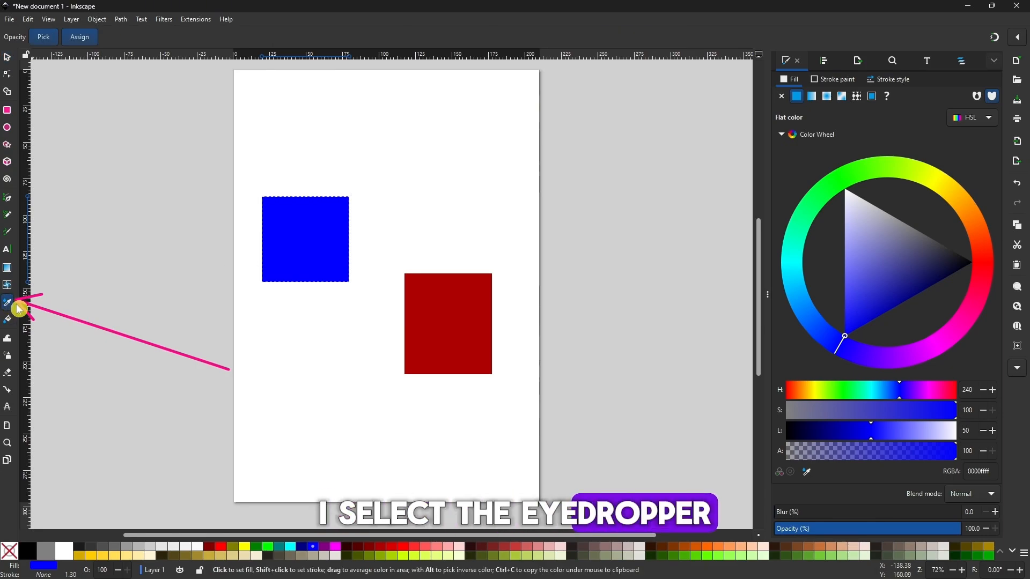
click(450, 320)
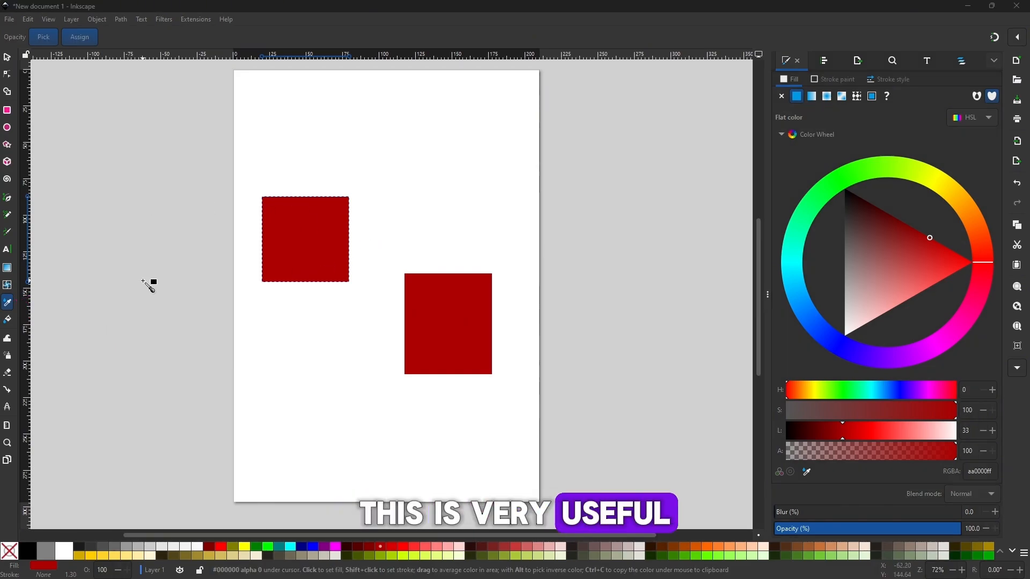
click(13, 61)
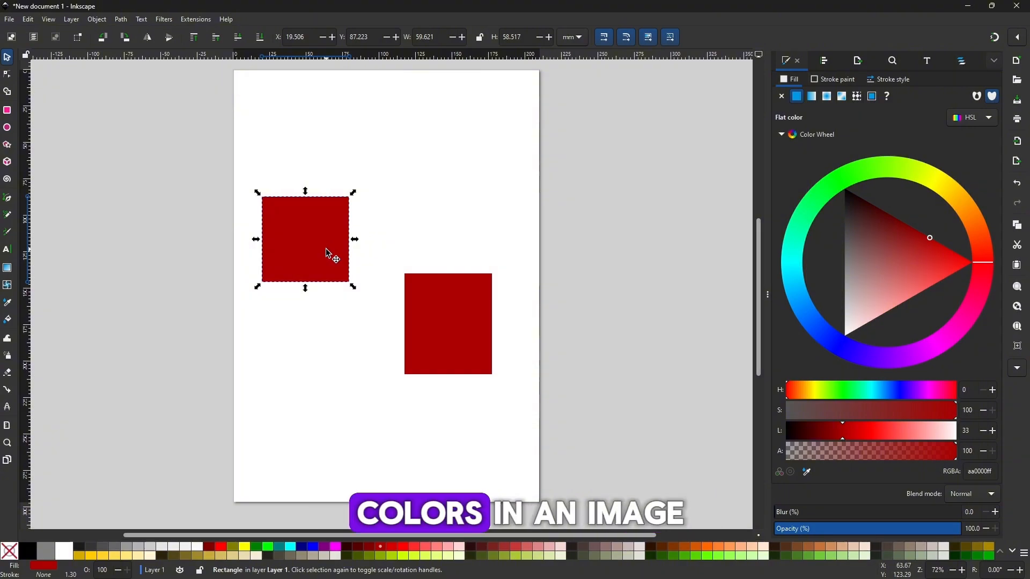